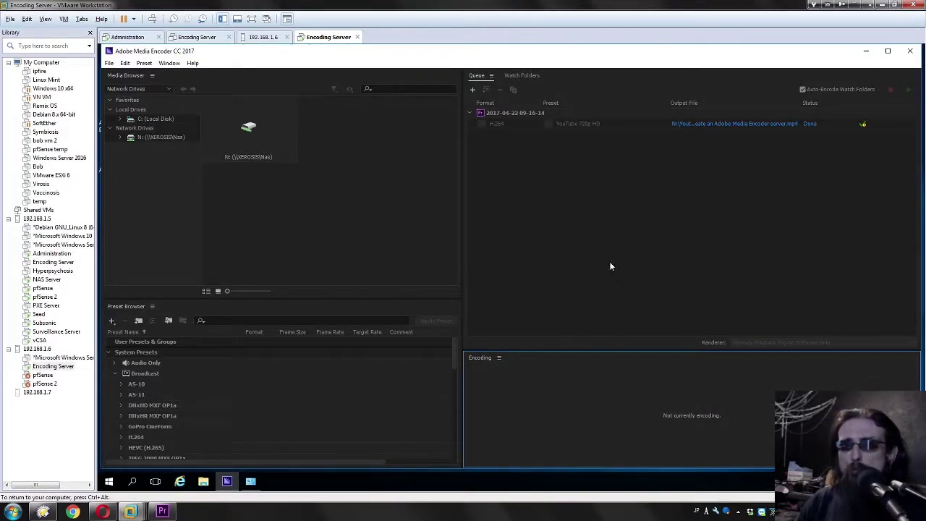
Step: On the Encoding Server virtual machine, open the encoding log for the finished Media Encoder job
left_click(554, 228)
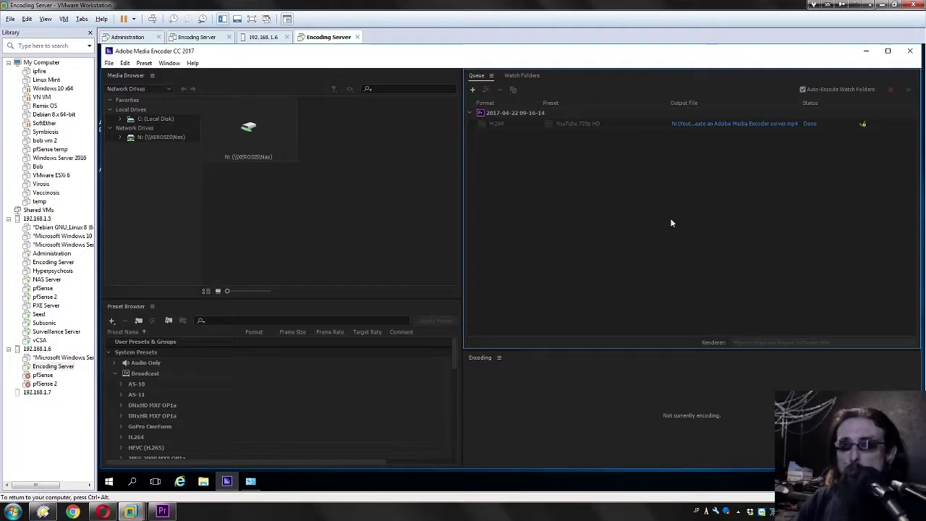
left_click(49, 367)
left_click(725, 235)
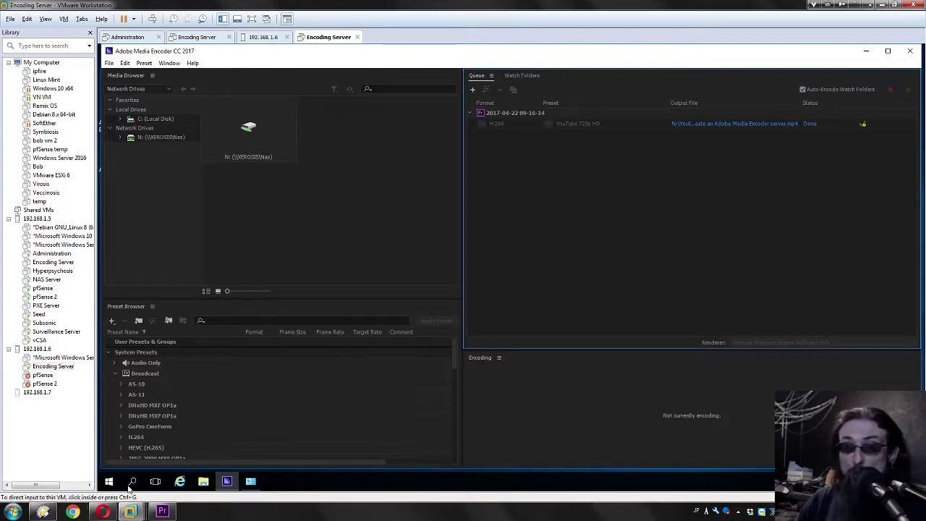
mouse_move(176, 513)
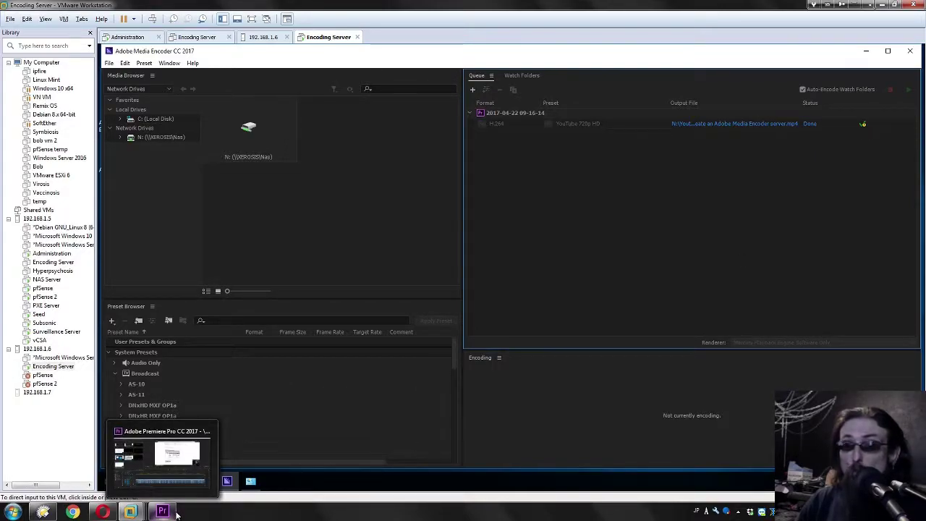
left_click(864, 127)
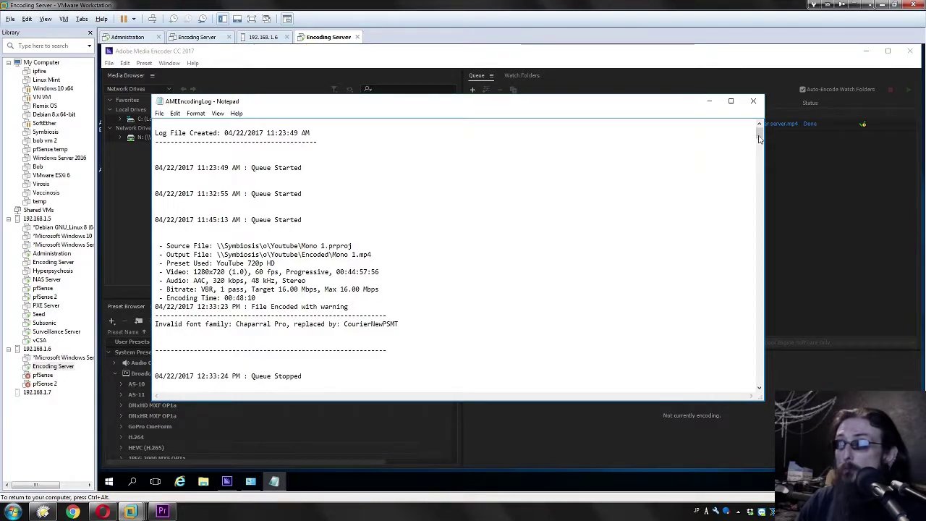
left_click_drag(759, 132, 762, 389)
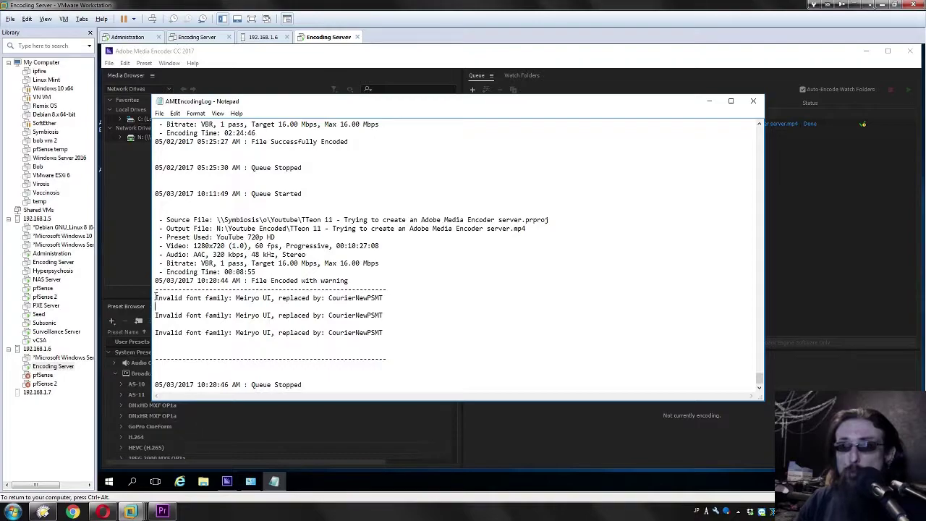
Step: Inspect the first invalid-font warning, Meiryo UI replaced by CourierNewPSMT, then close the log
key("shift+End")
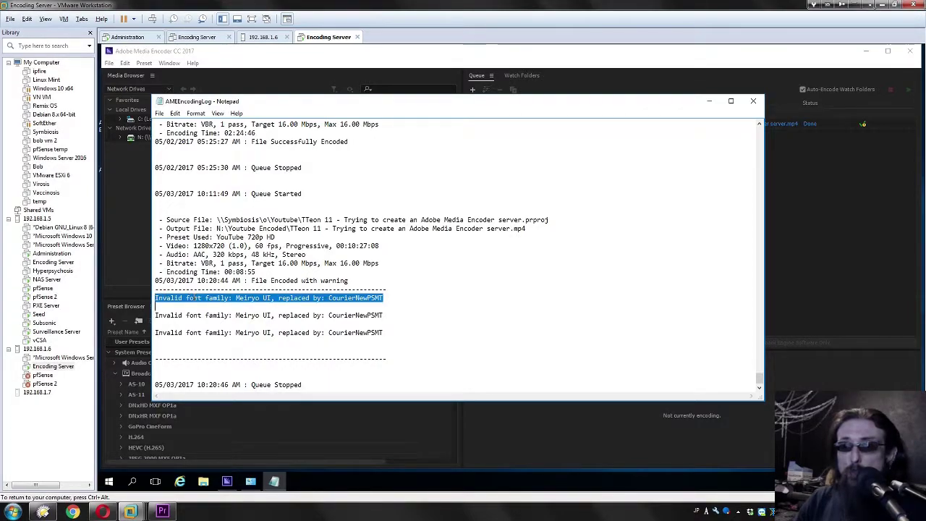
left_click(237, 299)
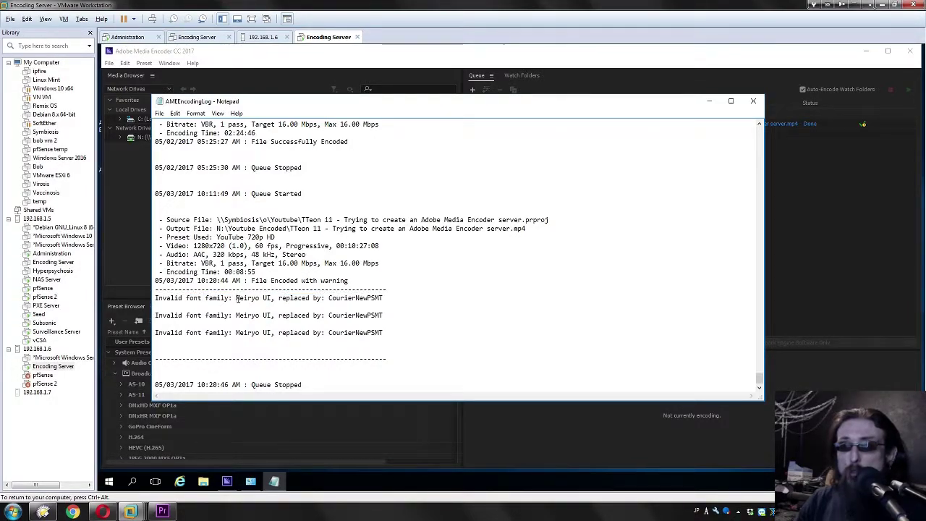
left_click_drag(236, 298, 273, 299)
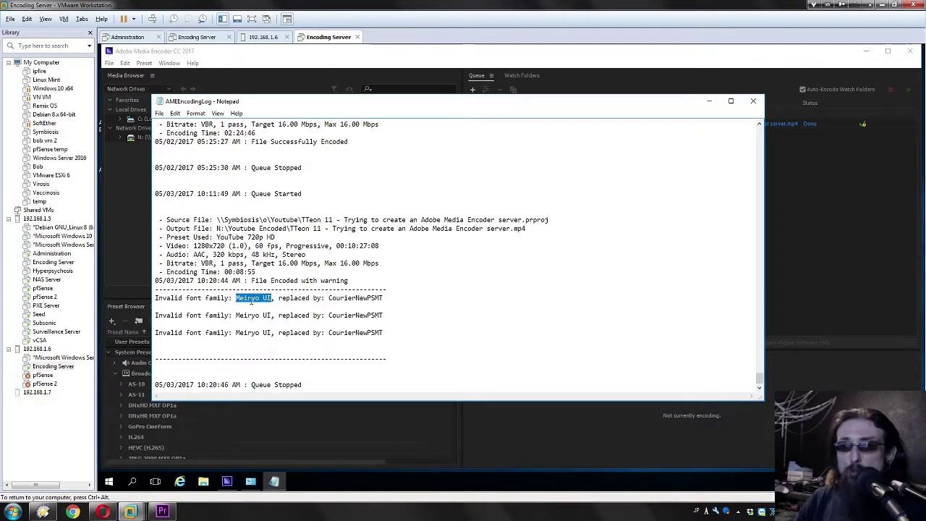
left_click_drag(328, 298, 384, 298)
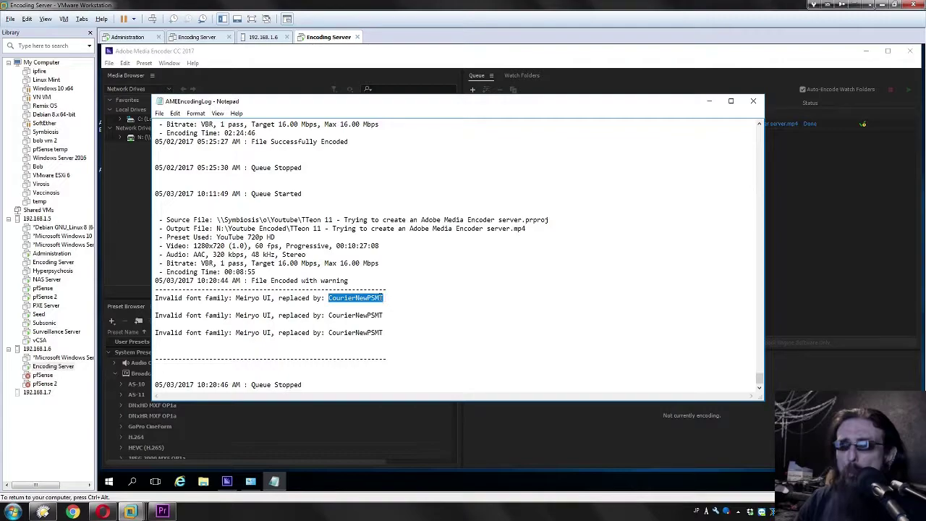
left_click(382, 299)
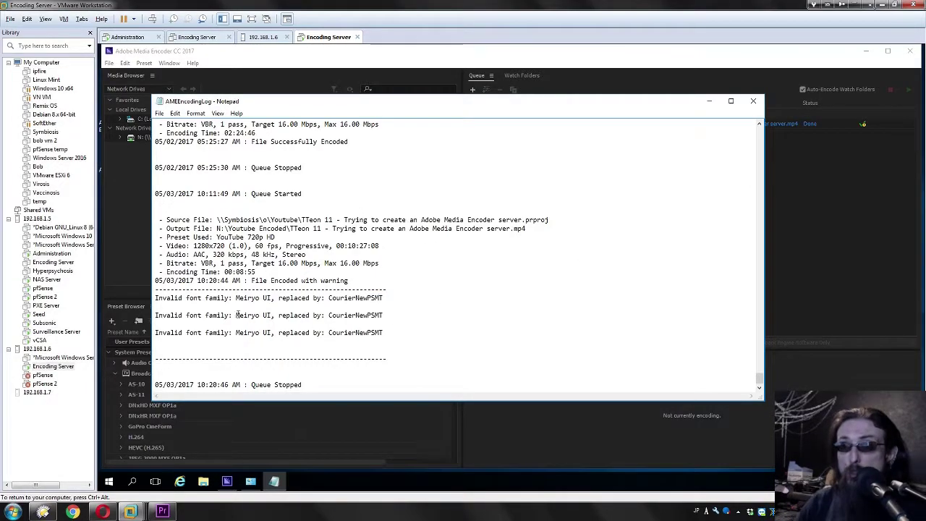
left_click_drag(272, 298, 239, 298)
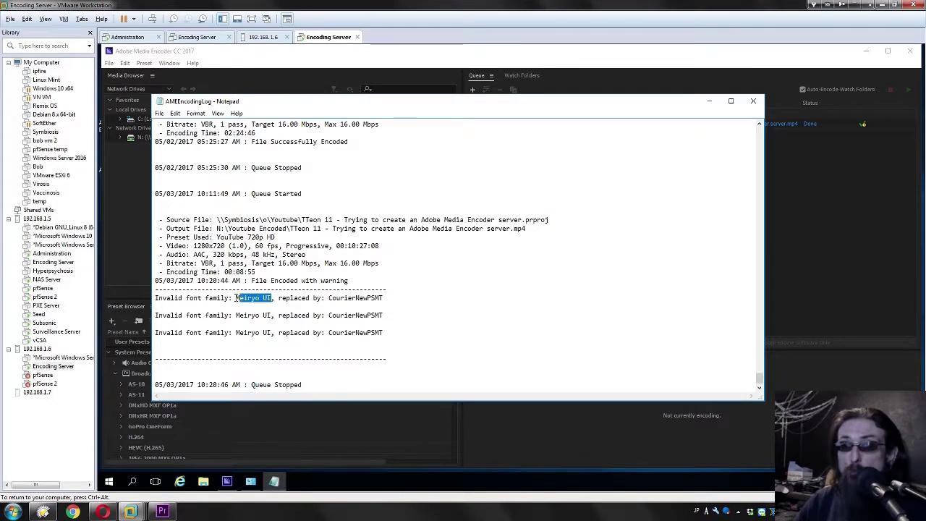
left_click(235, 298)
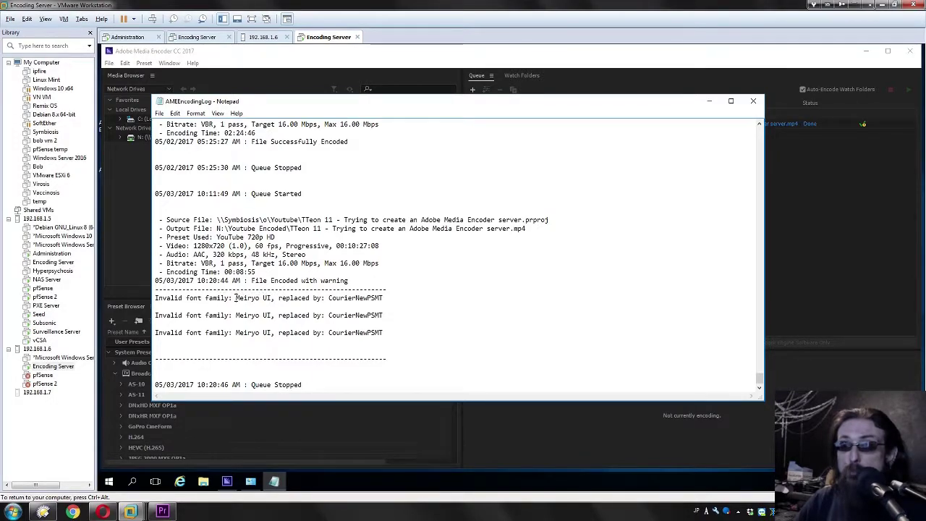
left_click(425, 294)
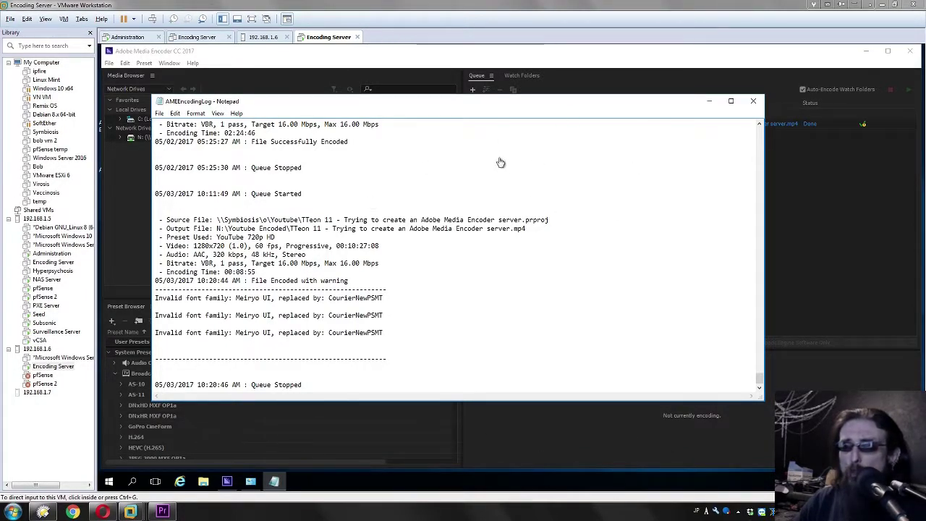
left_click(269, 284)
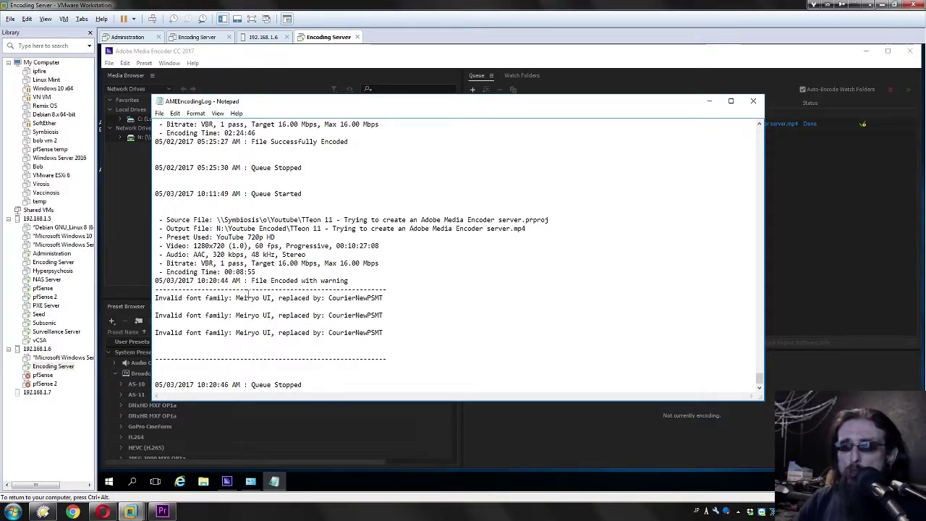
left_click_drag(236, 297, 275, 298)
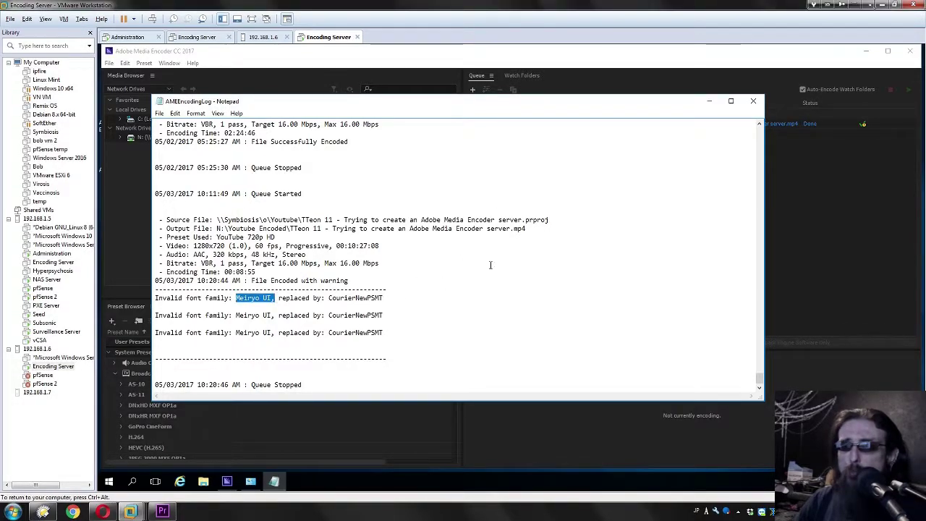
left_click(754, 105)
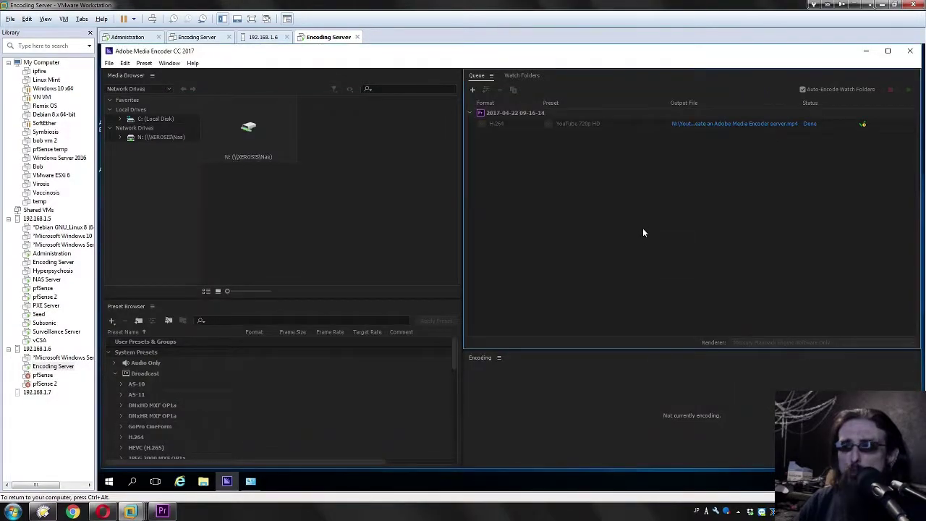
Step: Open Control Panel's Language settings and start adding a language, grouped by name
right_click(253, 489)
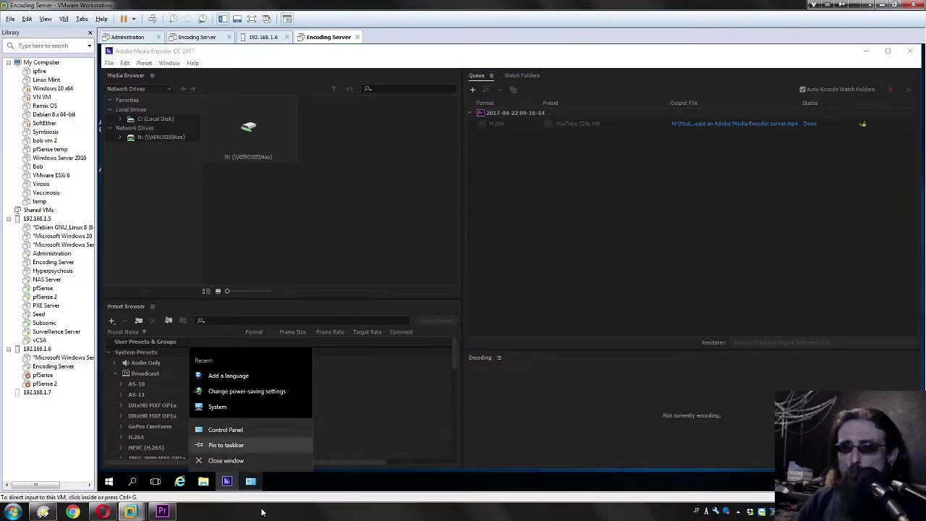
left_click(227, 376)
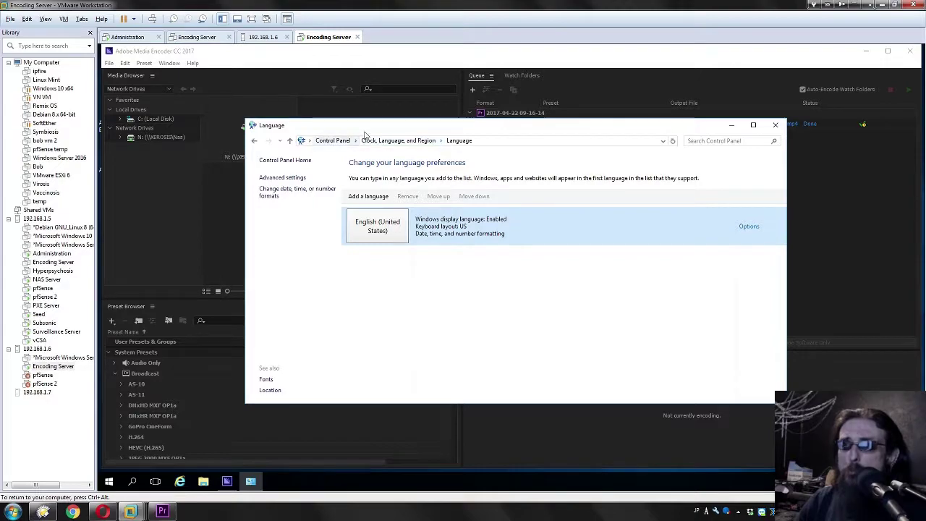
left_click_drag(245, 257, 223, 251)
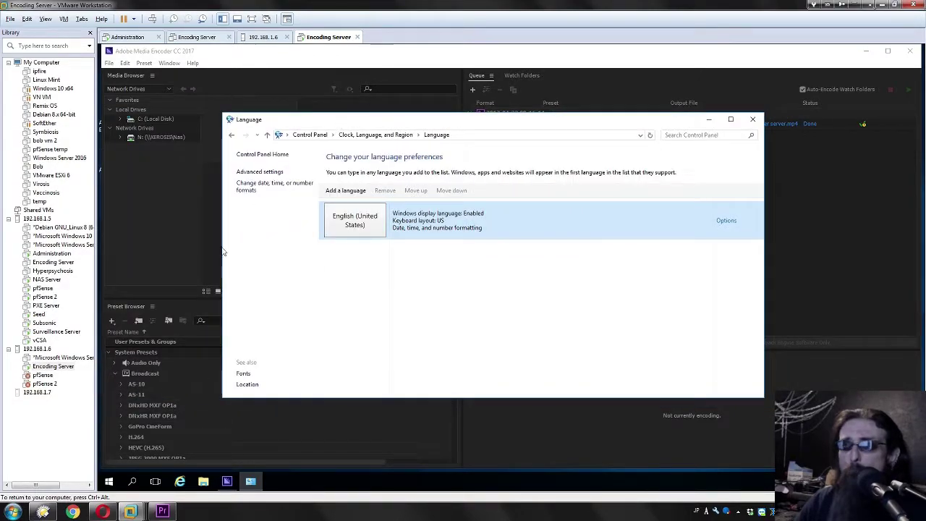
left_click(346, 192)
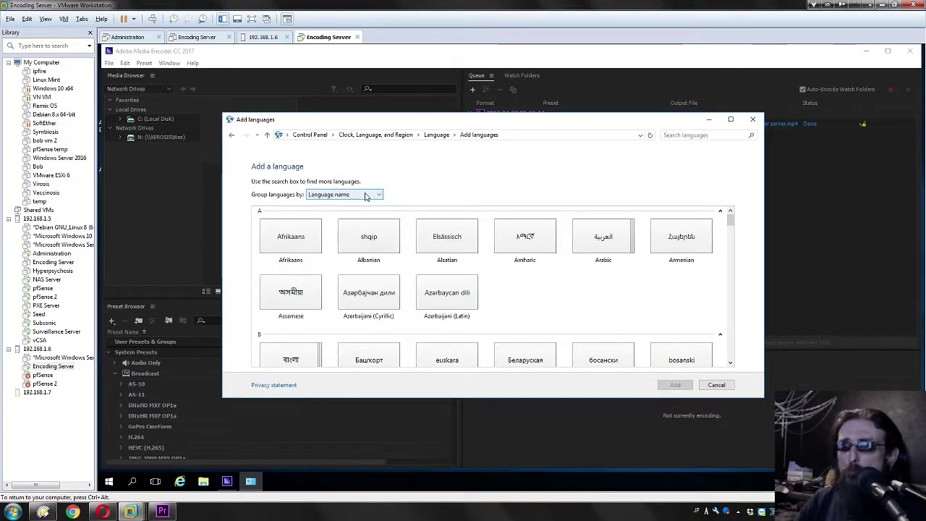
left_click(367, 195)
left_click(366, 195)
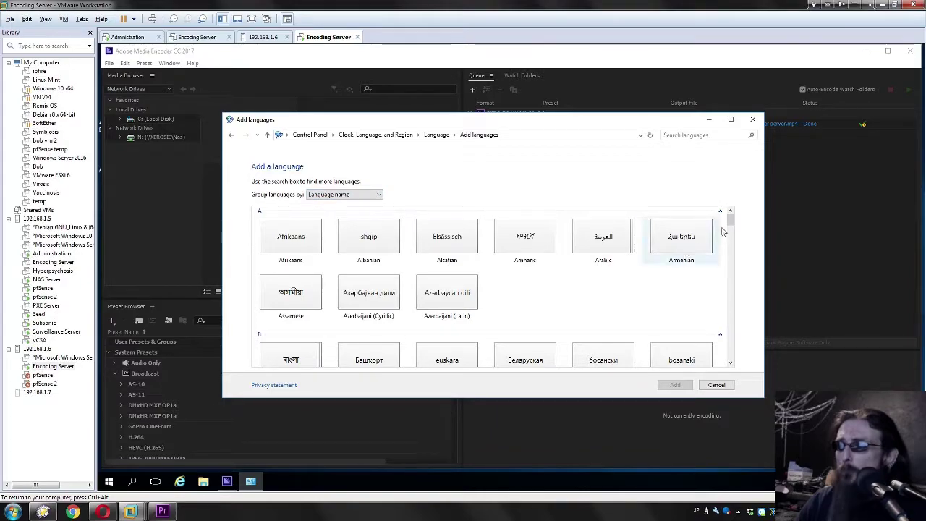
Step: Add Japanese to the language list and open its language options
left_click_drag(730, 217, 736, 367)
scroll(579, 304, "up", 20)
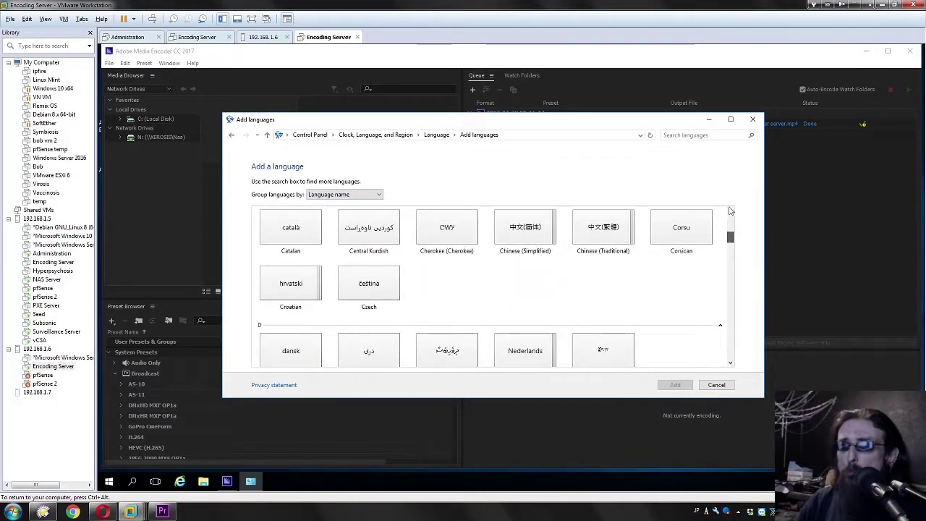
left_click(430, 251)
key("j")
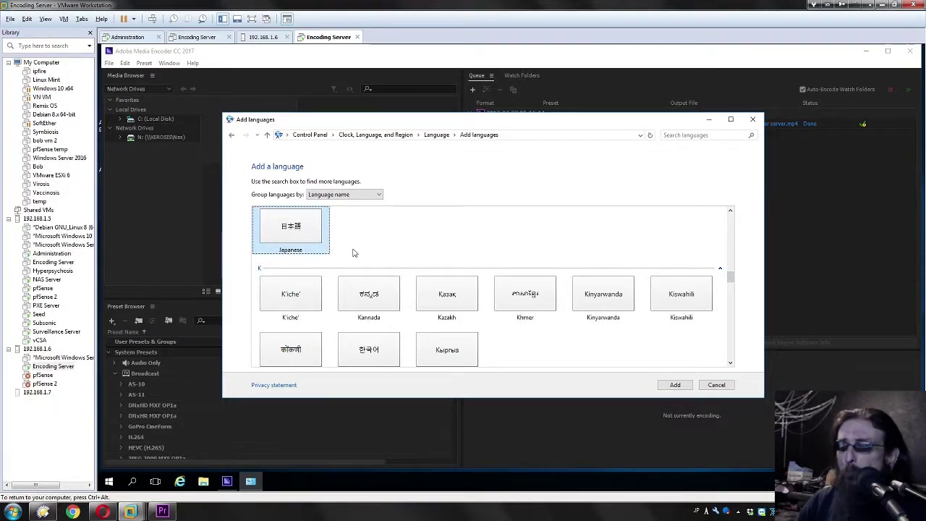
left_click(675, 384)
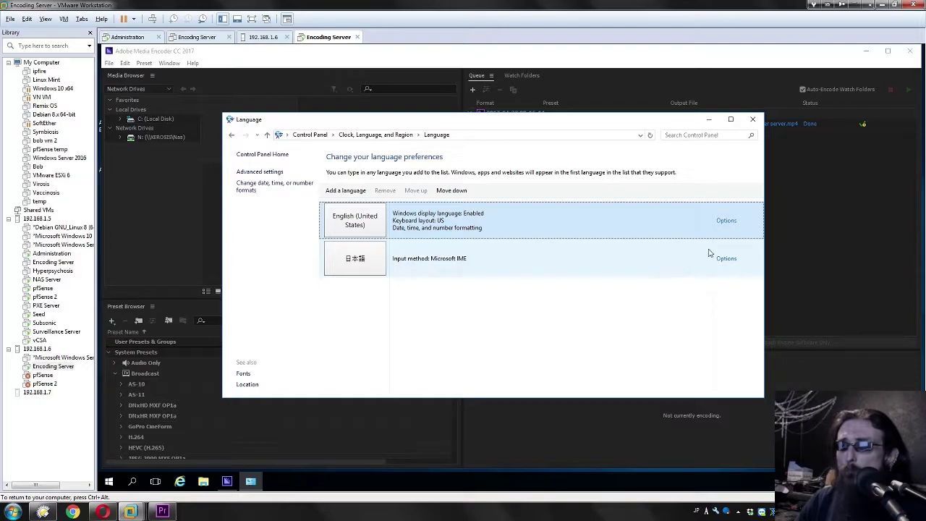
double_click(679, 264)
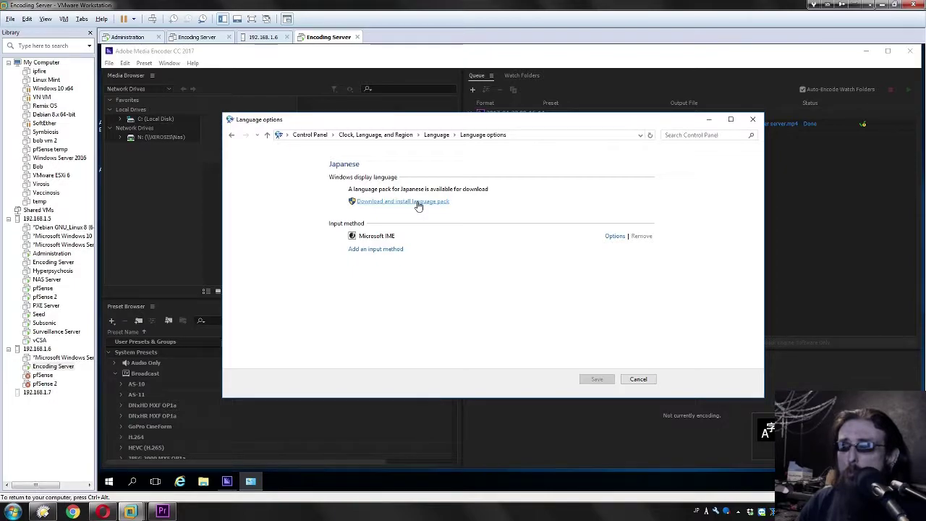
Step: Download and install the Japanese language pack until the dialog reports Installation complete
left_click(418, 204)
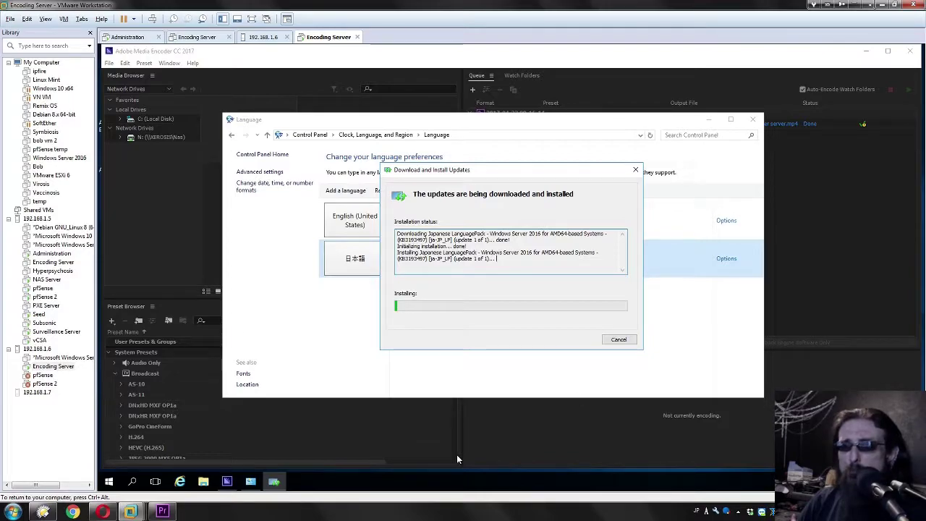
mouse_move(172, 515)
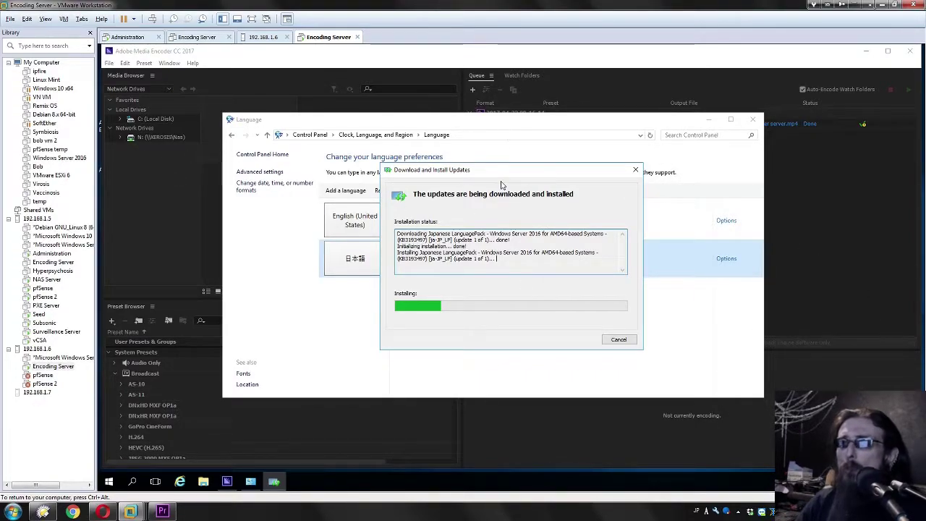
left_click_drag(493, 172, 500, 199)
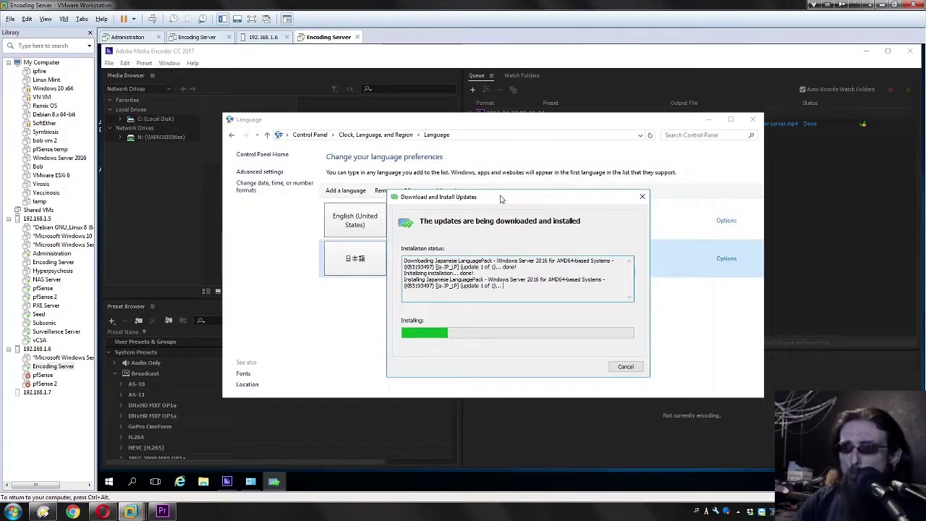
left_click_drag(502, 200, 505, 208)
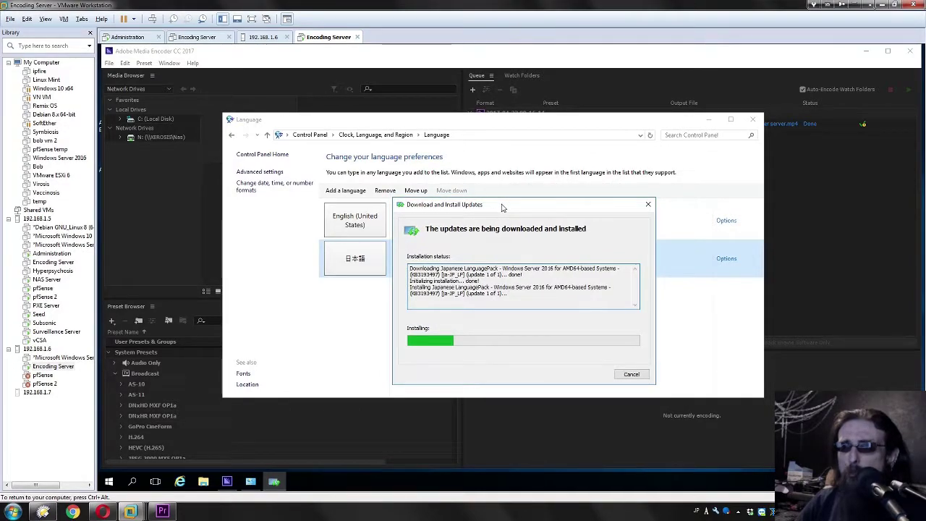
left_click(505, 209)
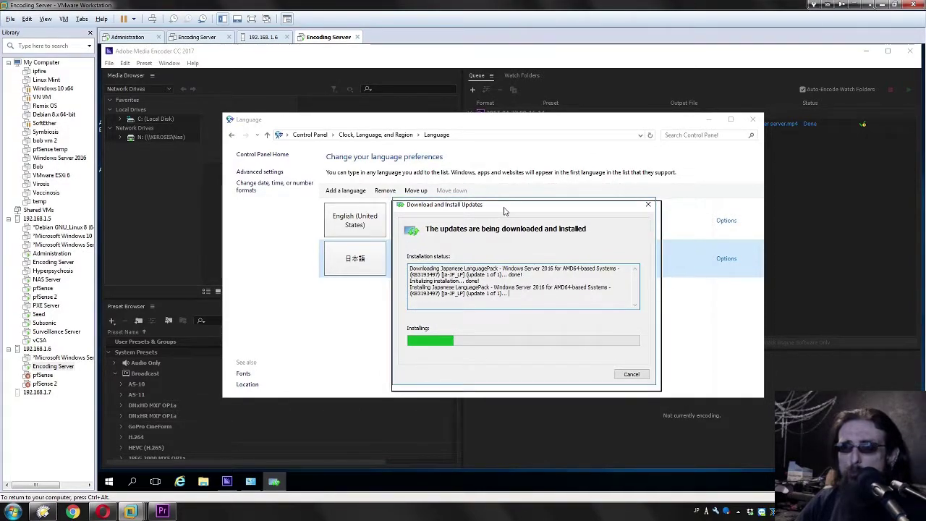
left_click_drag(504, 211, 504, 210)
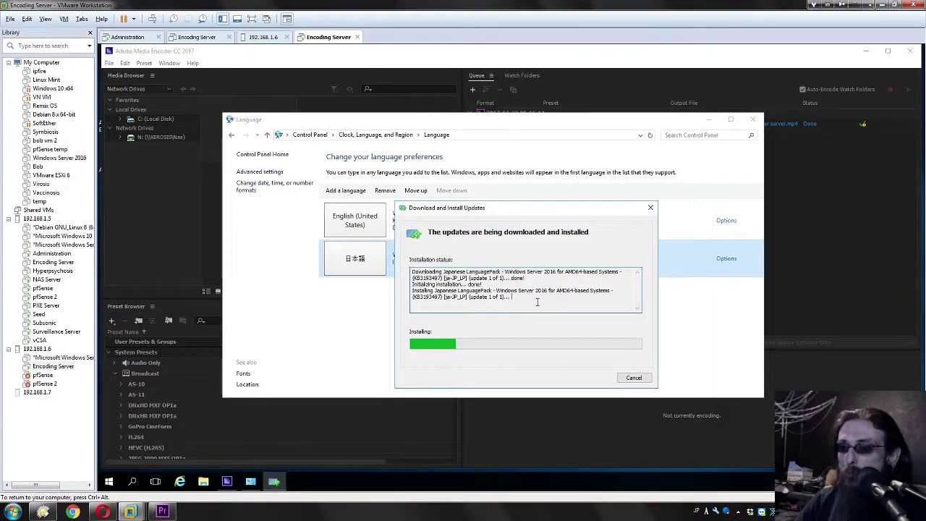
left_click_drag(536, 298, 365, 247)
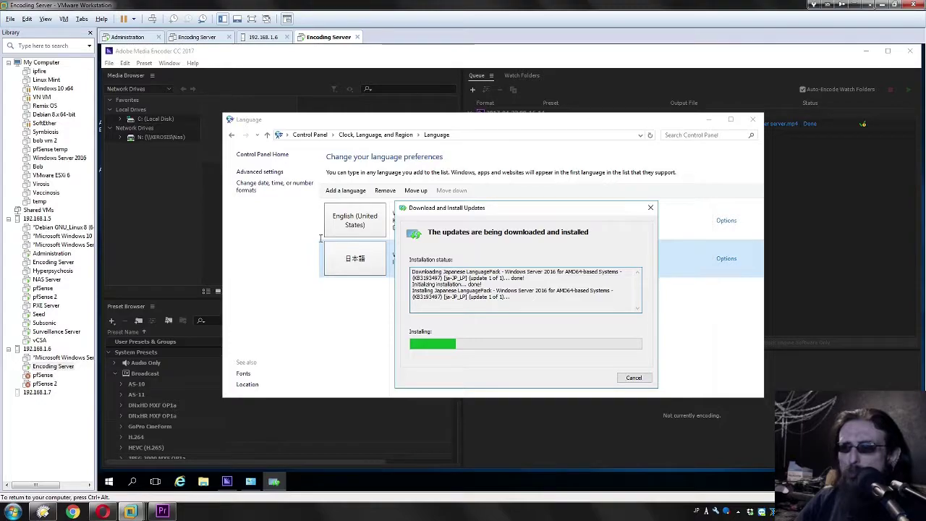
left_click(545, 300)
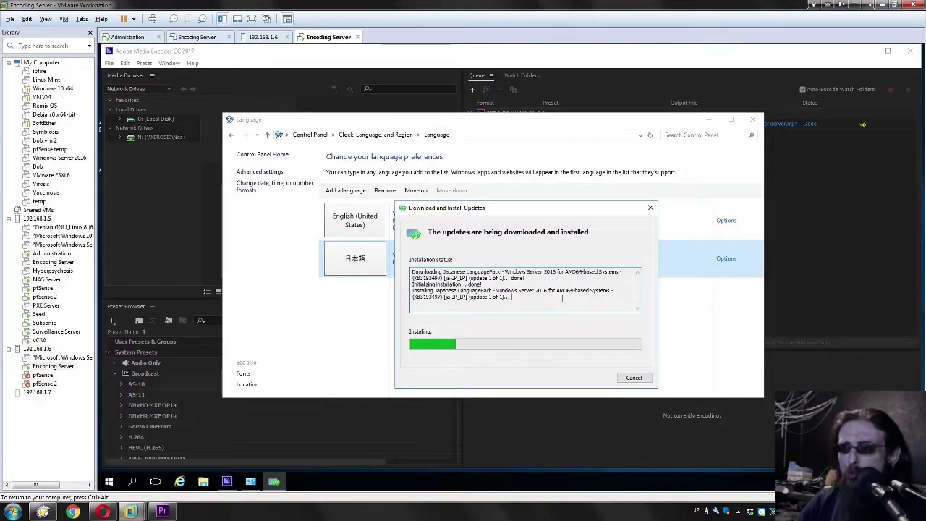
key("ctrl+a")
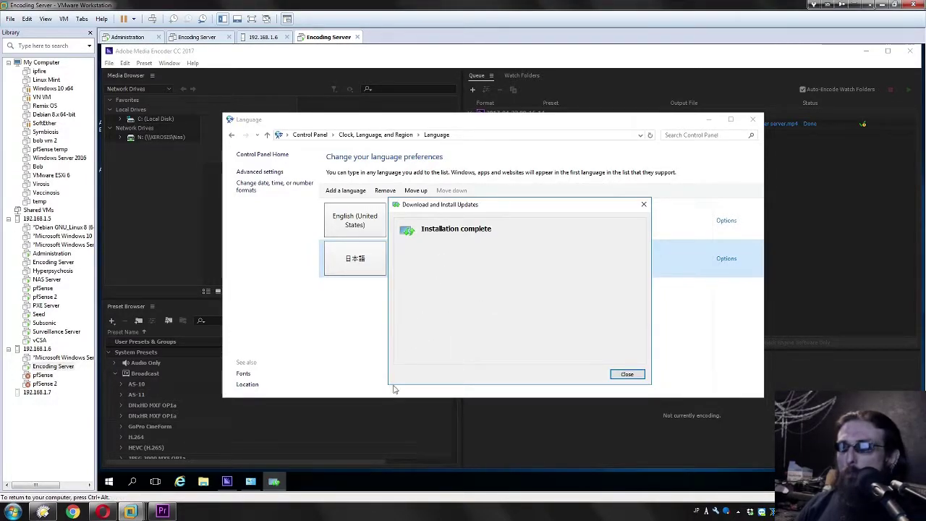
Step: Dismiss the finished install dialog, then open and cancel the Japanese language options
left_click_drag(457, 209, 429, 217)
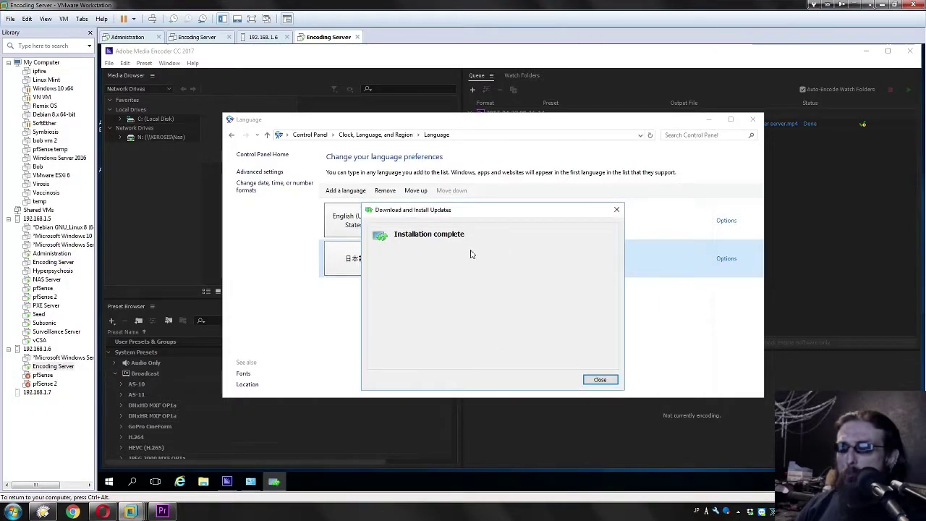
left_click(600, 380)
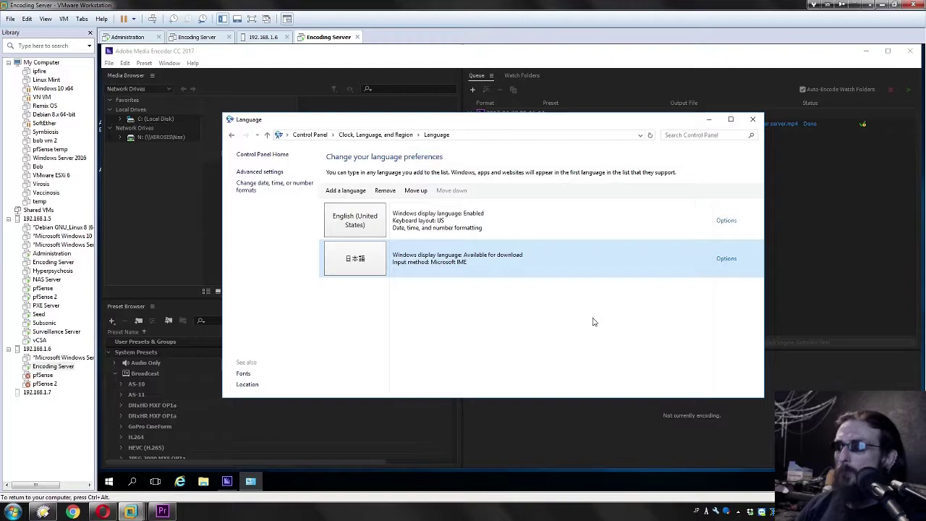
left_click(737, 265)
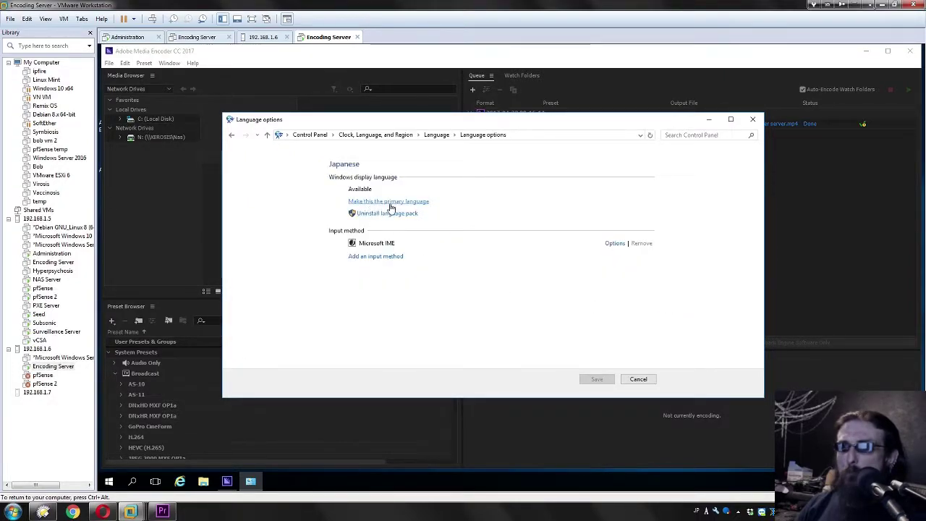
left_click(639, 380)
left_click(751, 120)
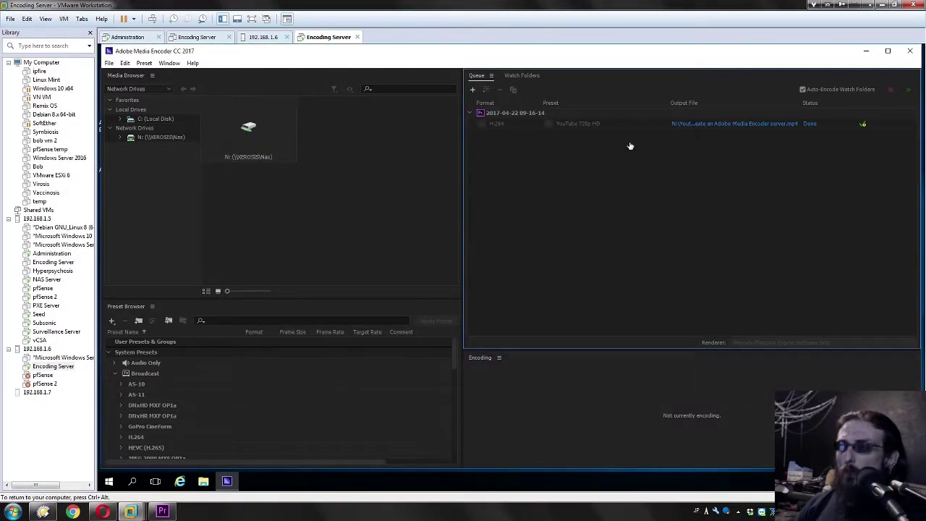
left_click(679, 124)
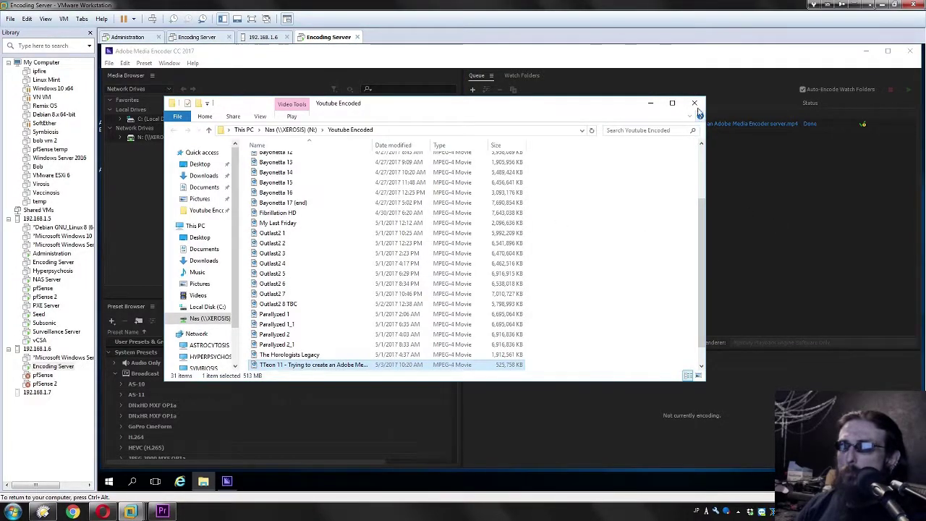
left_click(695, 103)
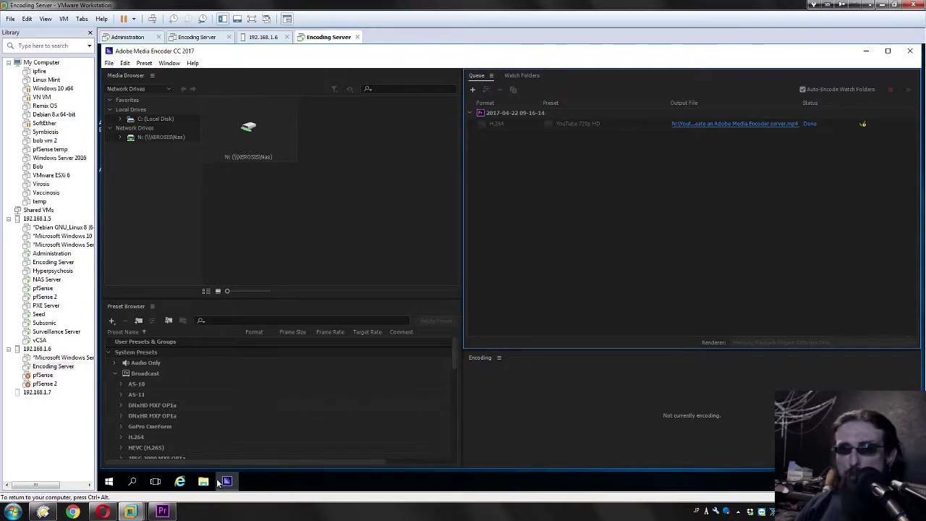
left_click(109, 482)
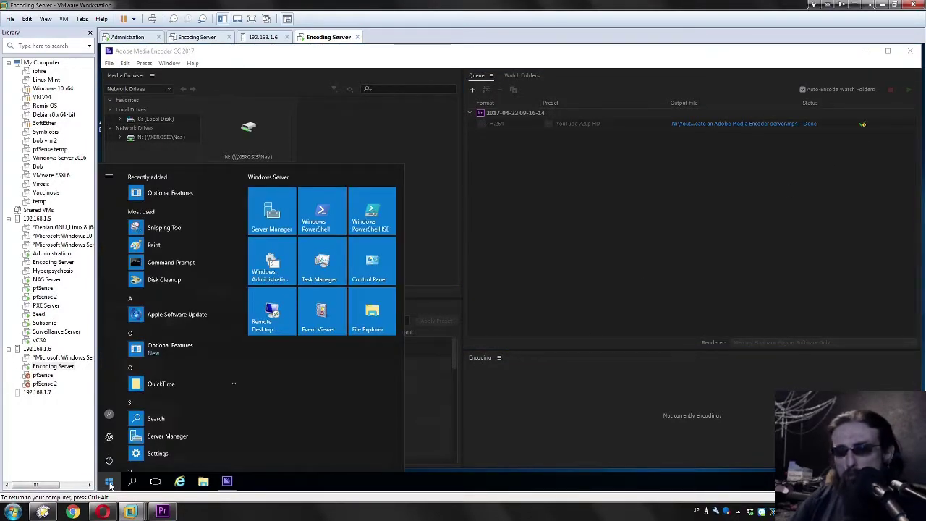
type("wor")
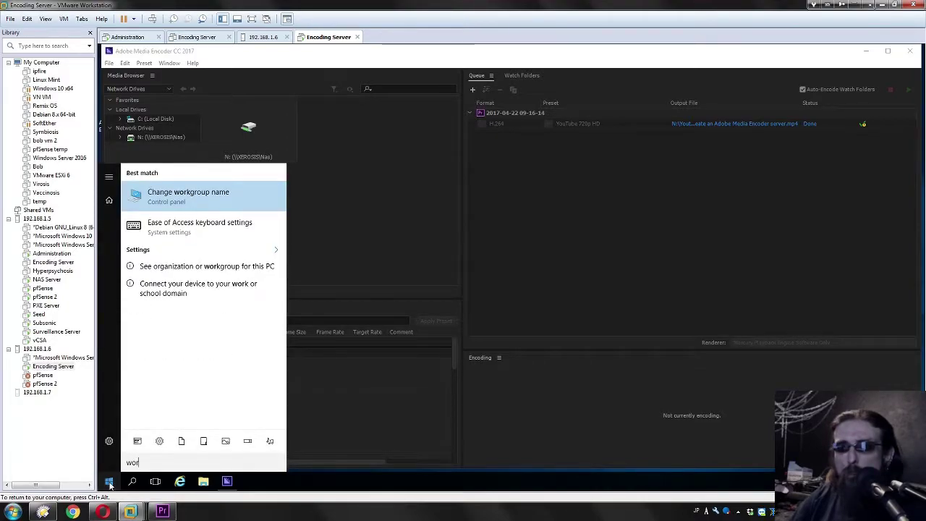
type("dpad")
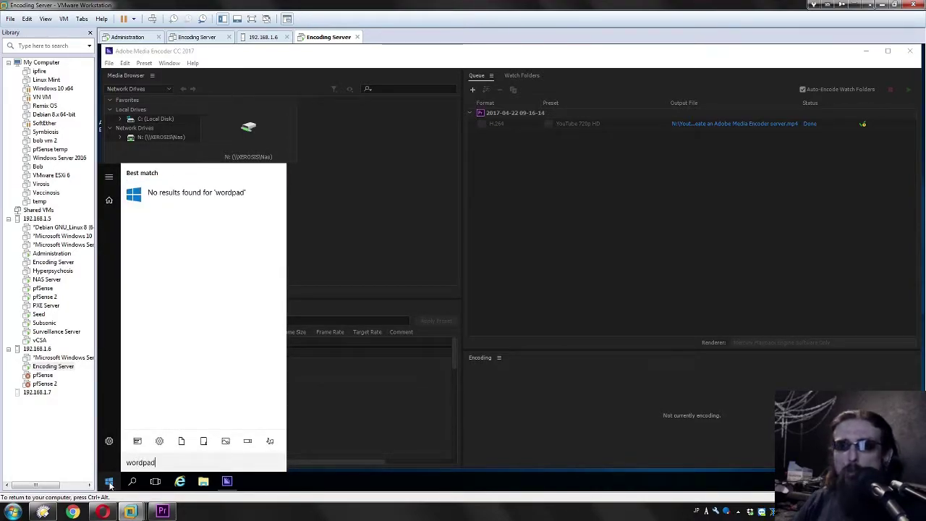
key("Escape")
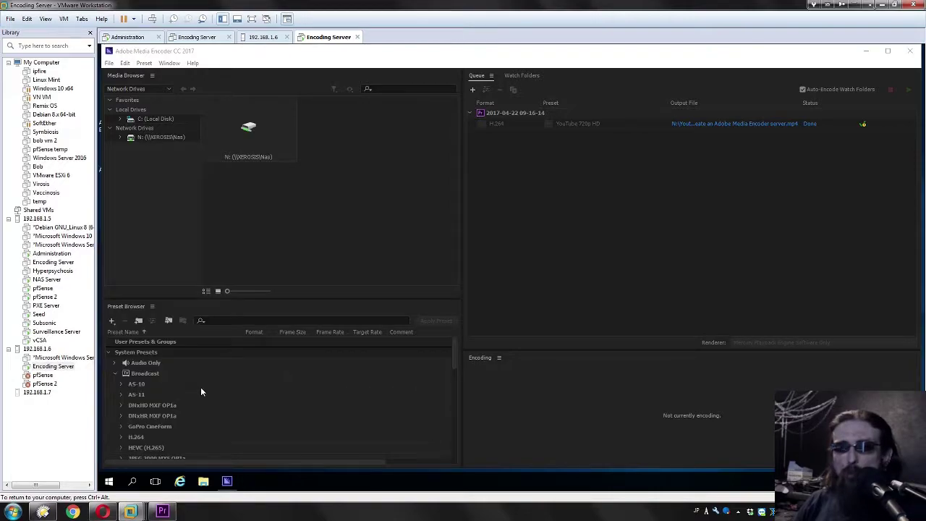
left_click(109, 481)
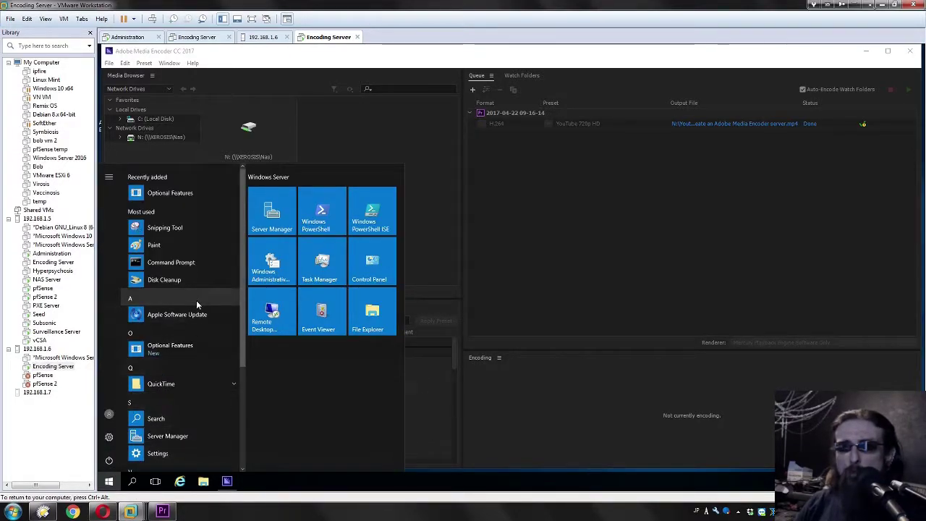
left_click_drag(241, 352, 248, 279)
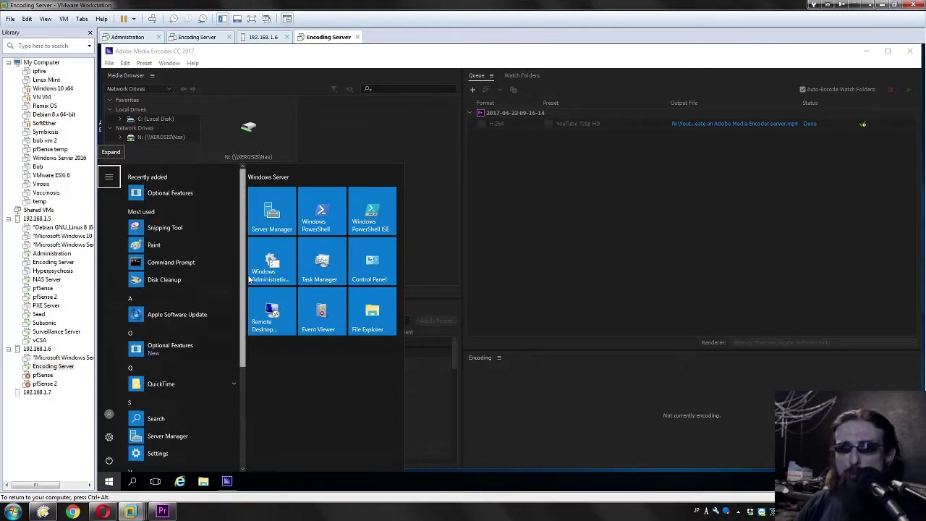
left_click(652, 196)
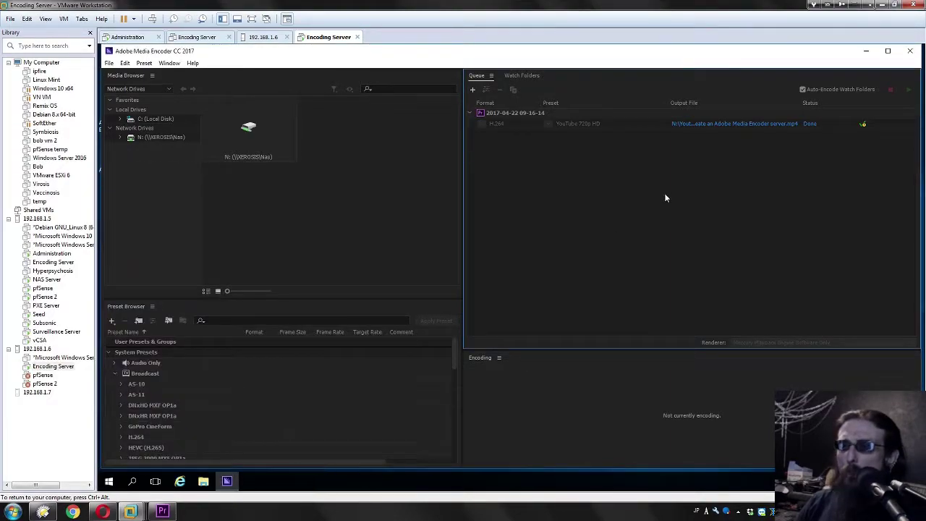
Step: Reset the YouTube 720p HD job to Ready and start the queue to re-encode it
right_click(648, 123)
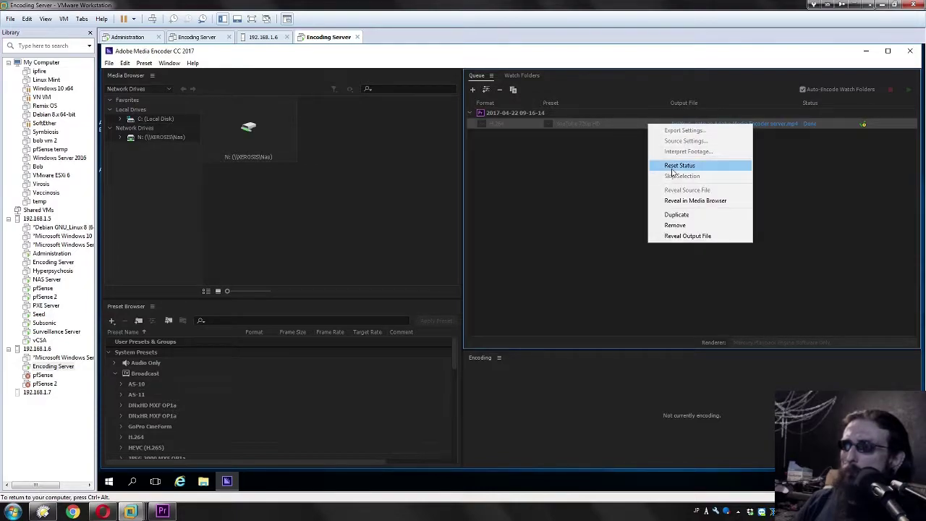
left_click(671, 165)
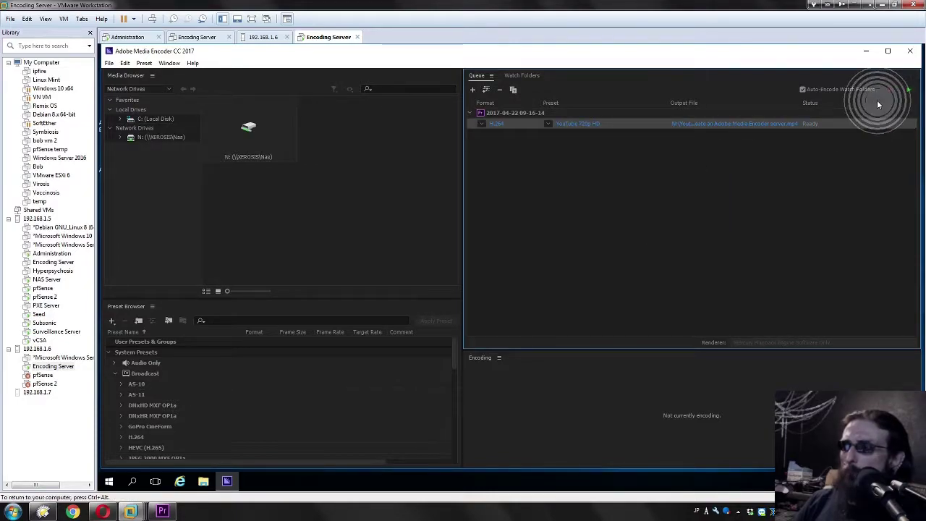
left_click(841, 112)
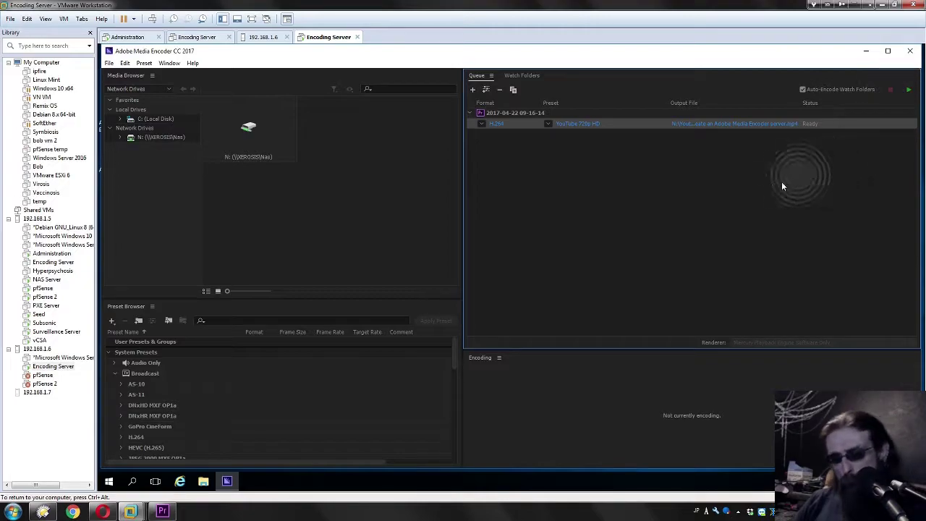
left_click(652, 182)
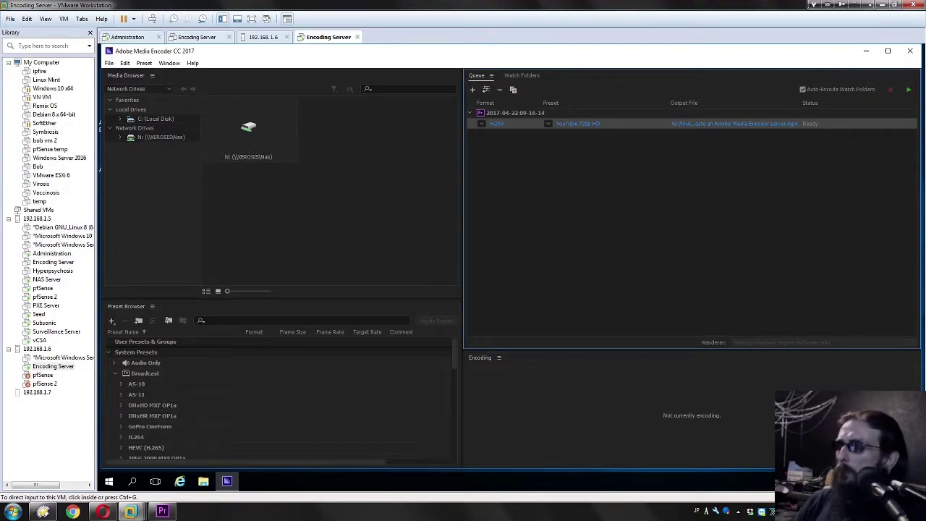
left_click(908, 196)
left_click(842, 187)
left_click(918, 182)
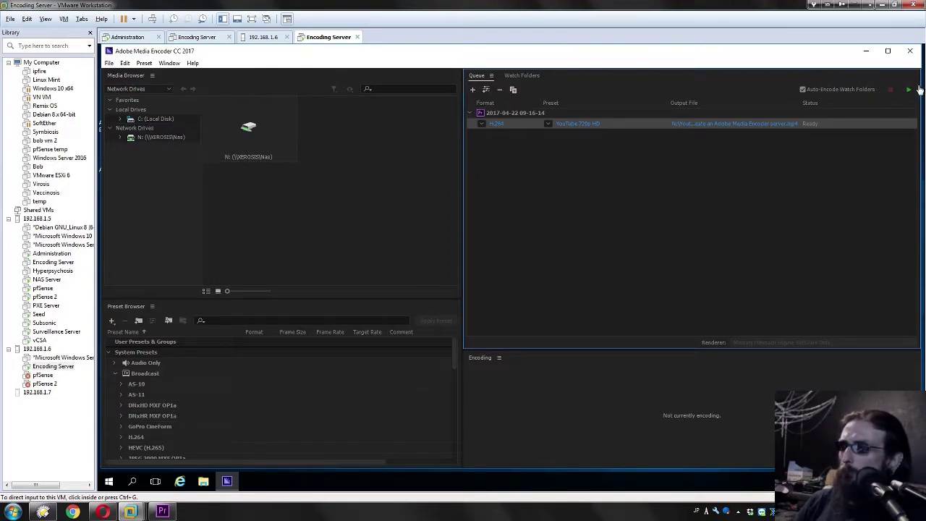
left_click(909, 89)
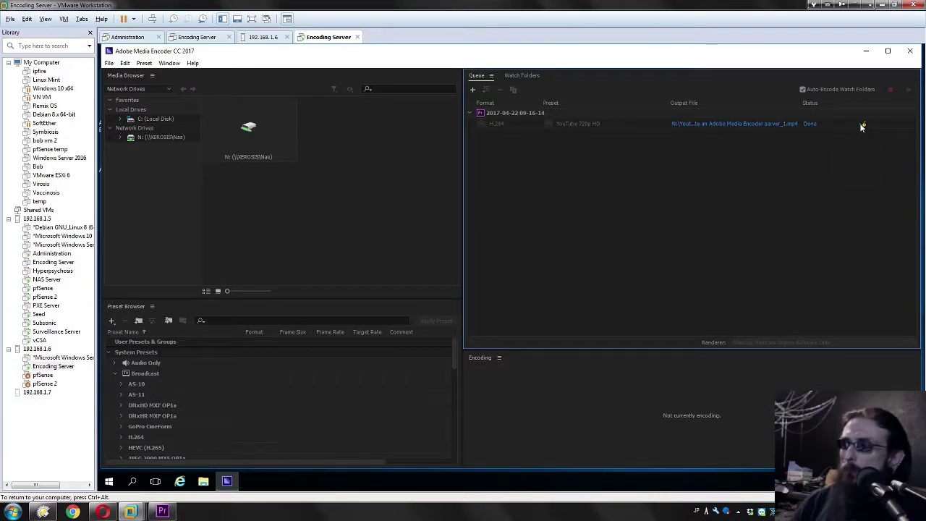
Step: Open AMEEncodingLog in Notepad and select 'Meiryo UI' in its latest invalid-font warning
mouse_move(861, 126)
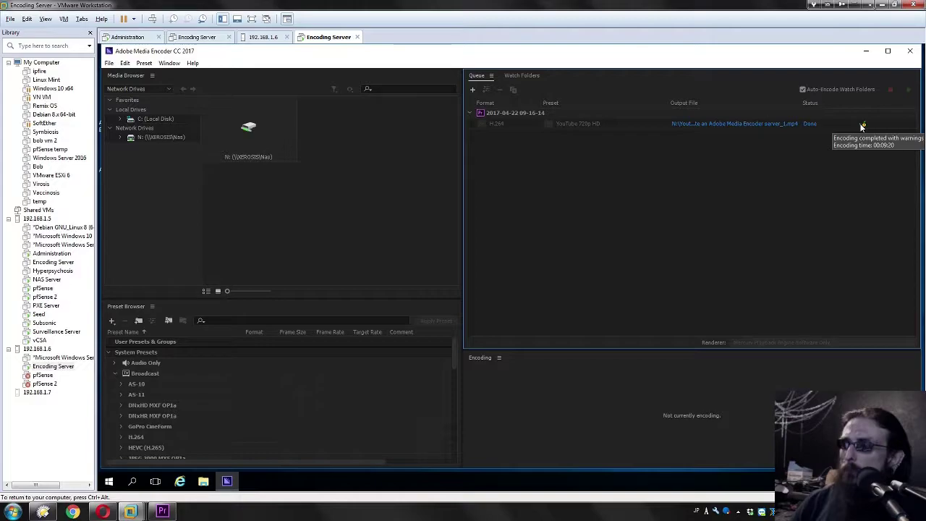
left_click(863, 126)
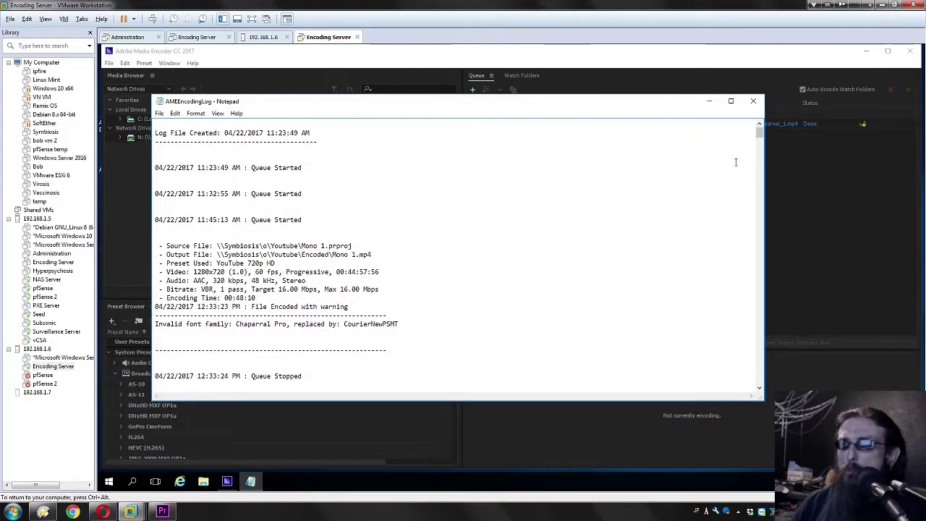
scroll(760, 156, "down", 15)
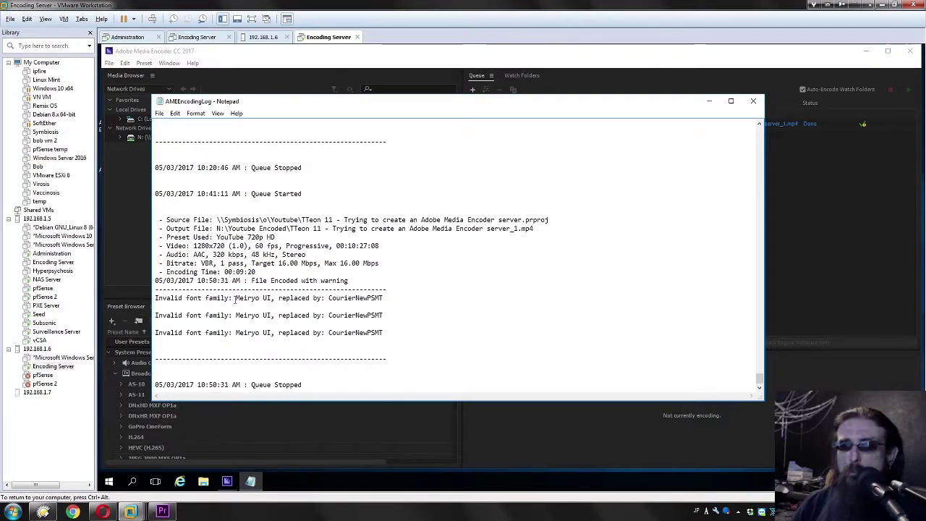
left_click_drag(236, 298, 276, 305)
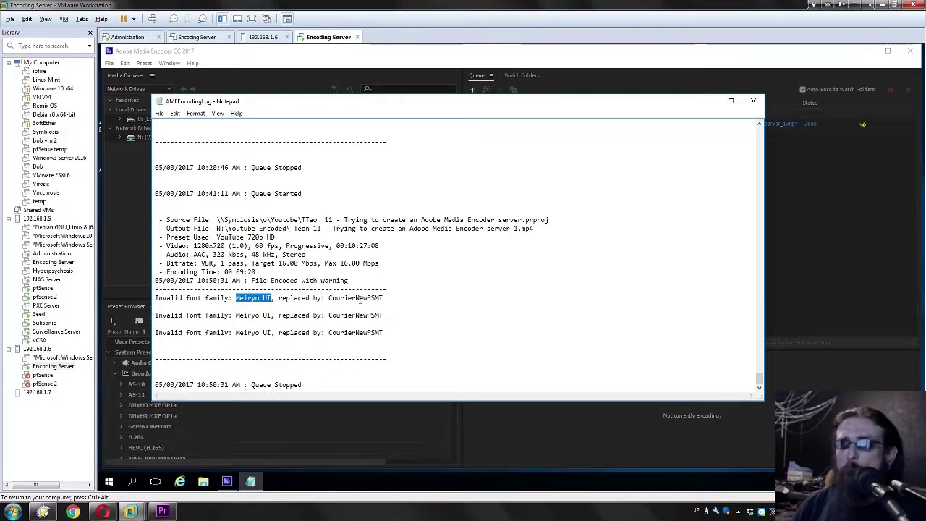
left_click(160, 113)
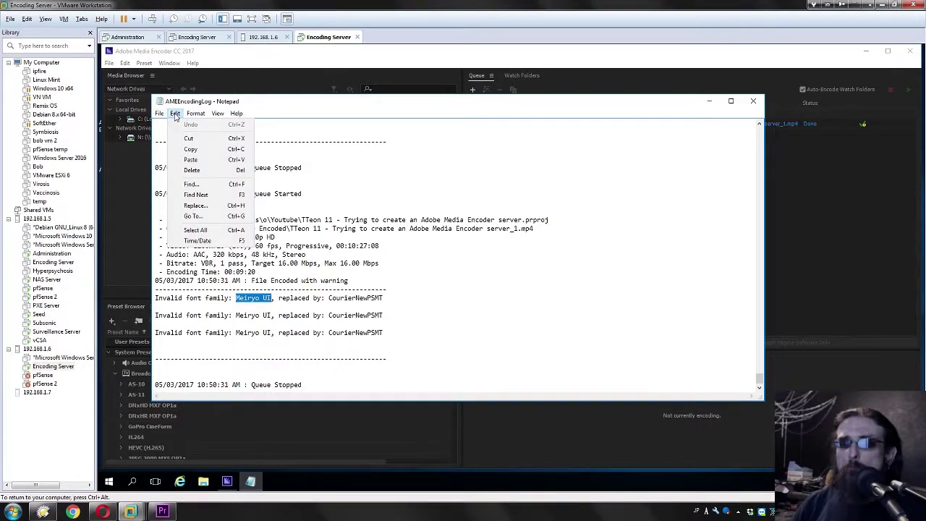
left_click(196, 114)
left_click(197, 114)
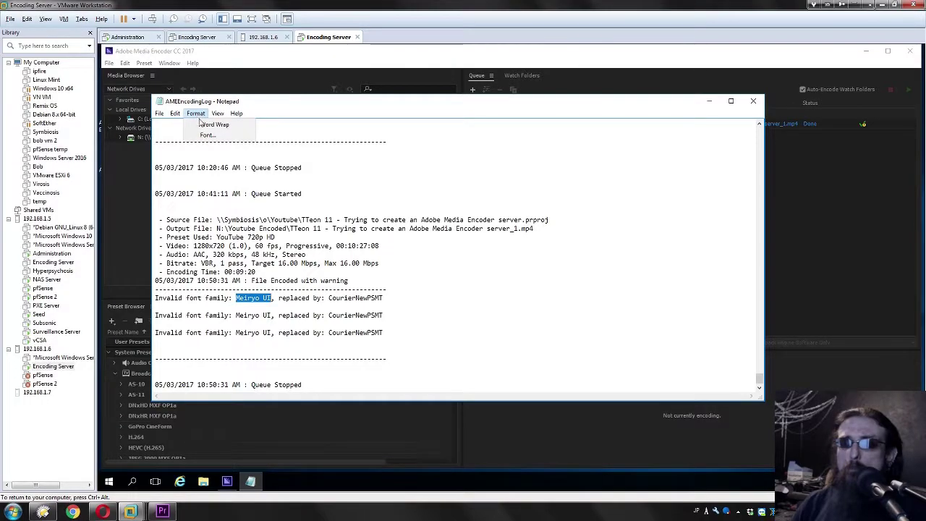
Step: Search the Font list for 'mei' to confirm Meiryo UI is installed, leaving the font unchanged
left_click(204, 136)
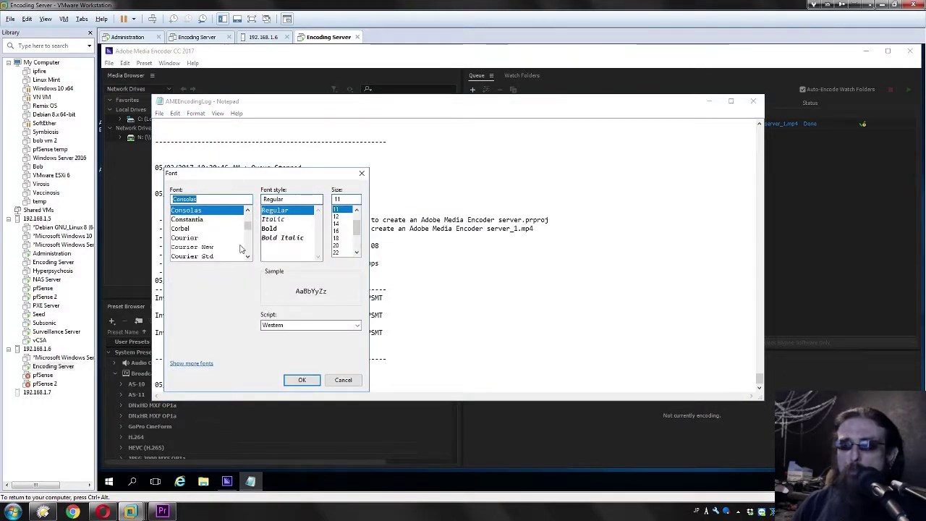
scroll(249, 250, "down", 10)
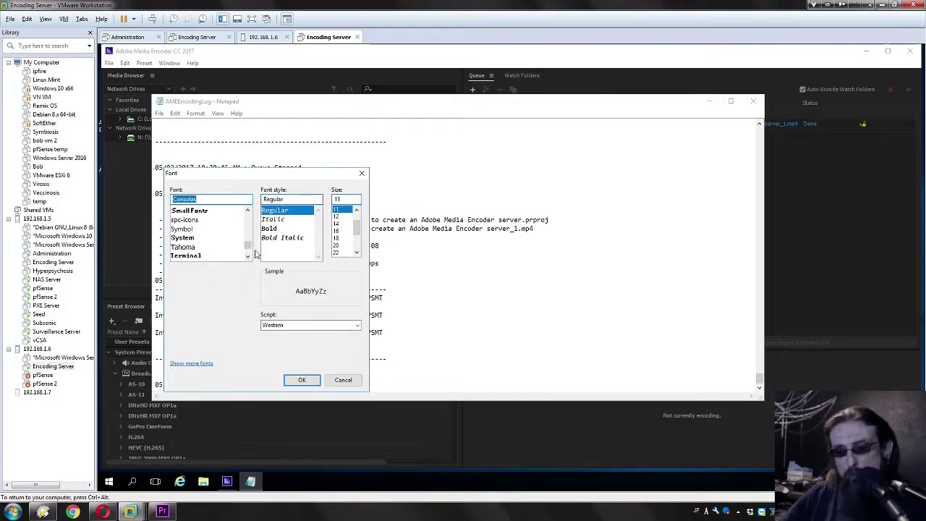
type("mei")
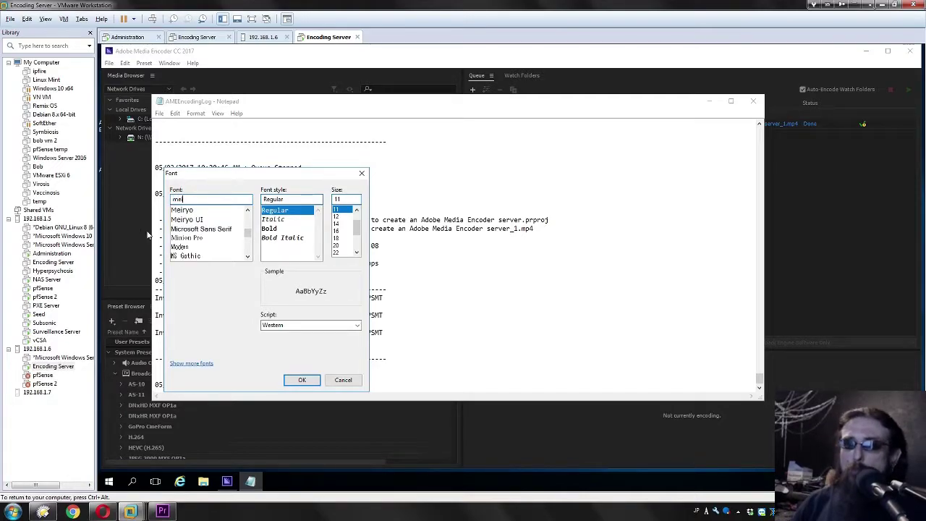
left_click(192, 221)
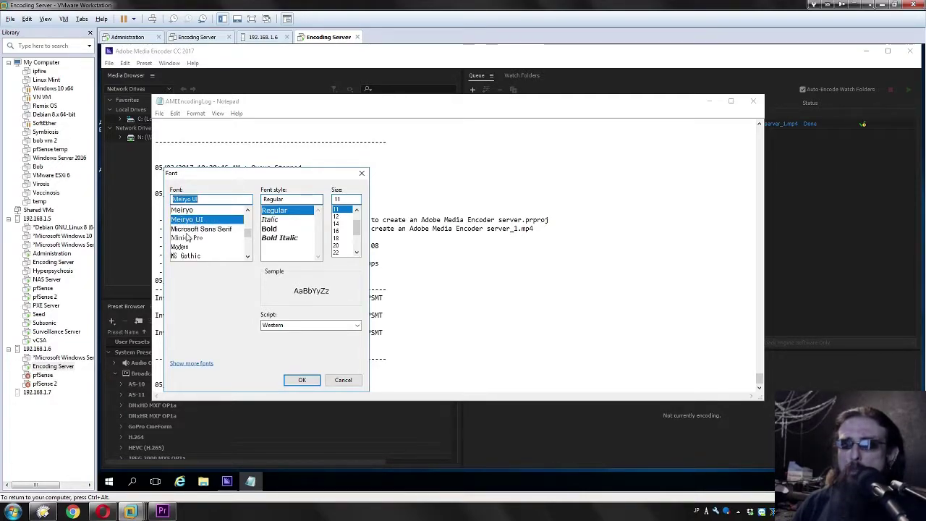
left_click(342, 378)
Step: Select the first 'Invalid font family' warning line in the log
left_click(215, 323)
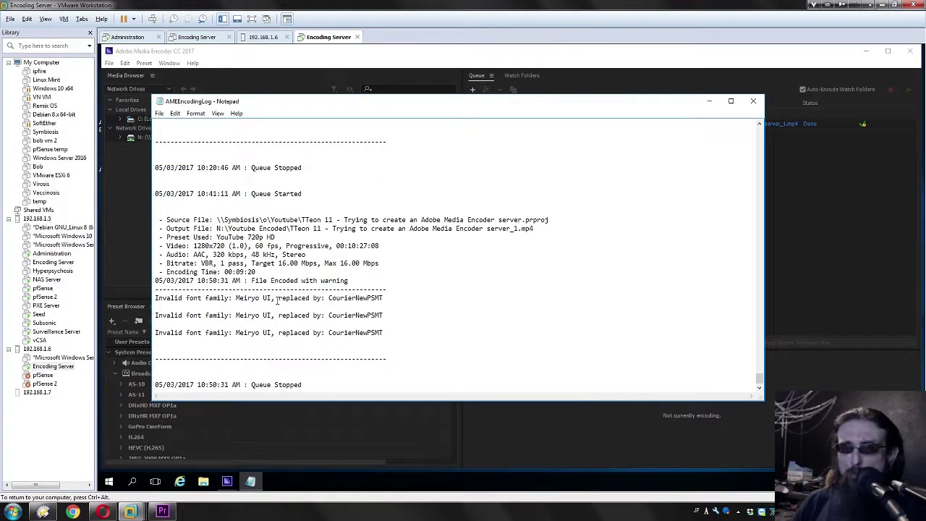
left_click_drag(156, 299, 236, 299)
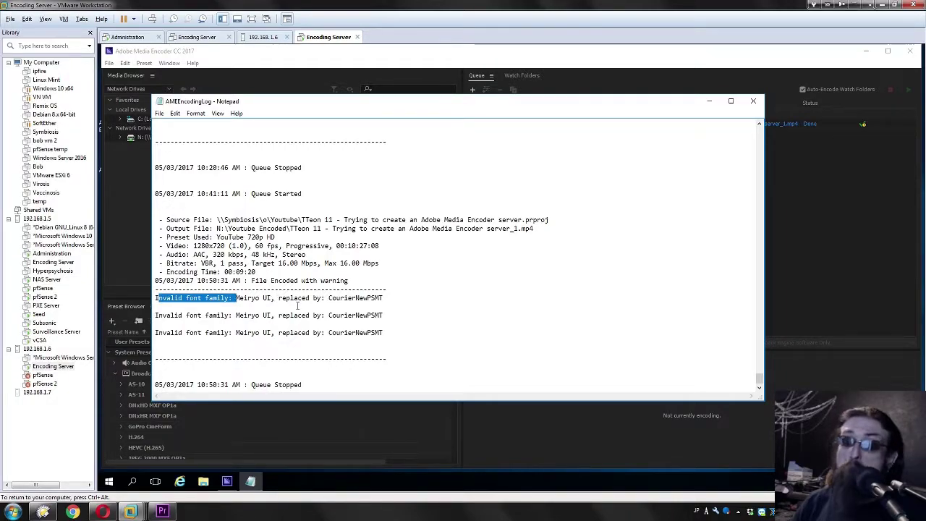
left_click(431, 297, "shift")
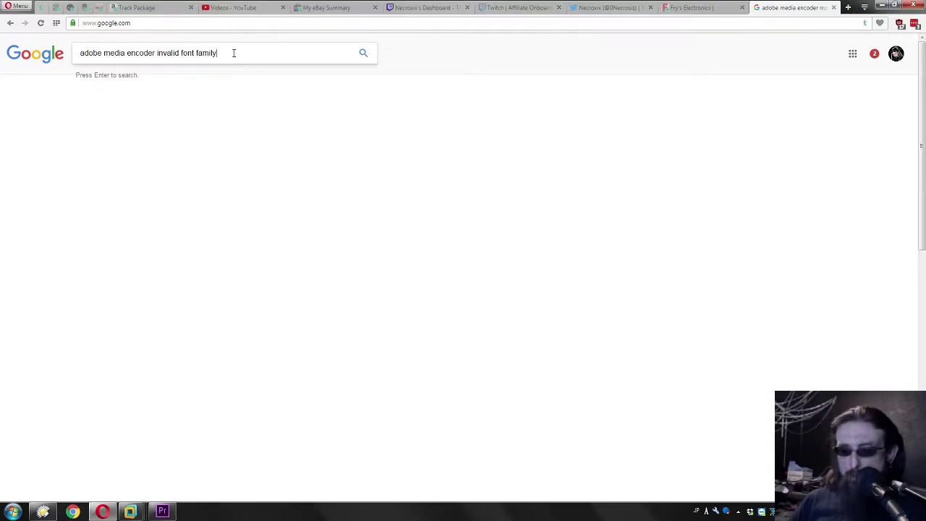
Step: Search Google for the error and read the Adobe Forums answer about deleting the font
key("Return")
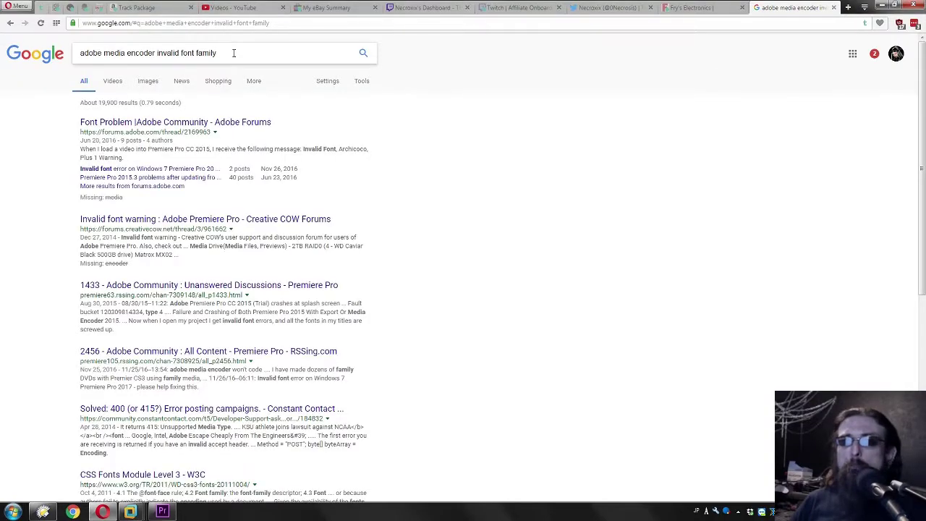
left_click(220, 130)
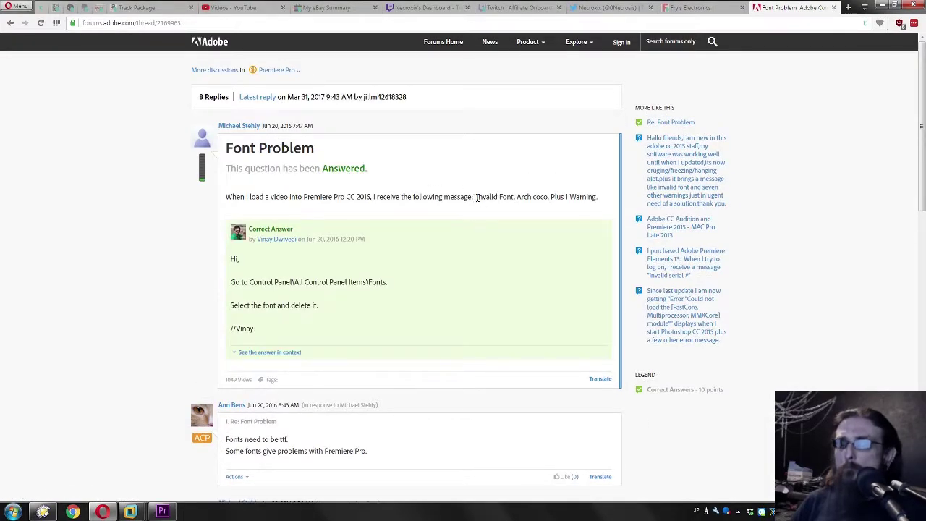
left_click_drag(475, 197, 576, 196)
left_click_drag(253, 285, 351, 287)
left_click(224, 280)
left_click_drag(224, 280, 395, 287)
left_click(309, 302)
left_click_drag(331, 307, 210, 303)
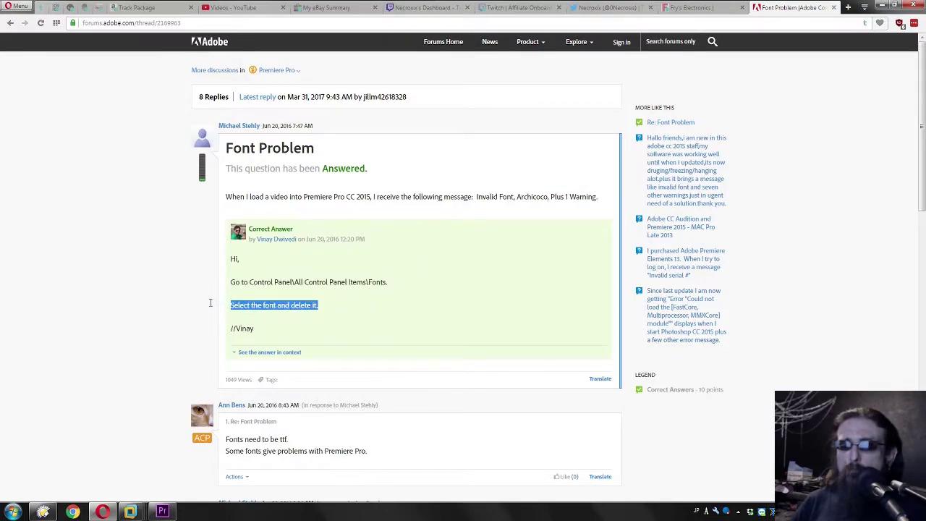
left_click(485, 208)
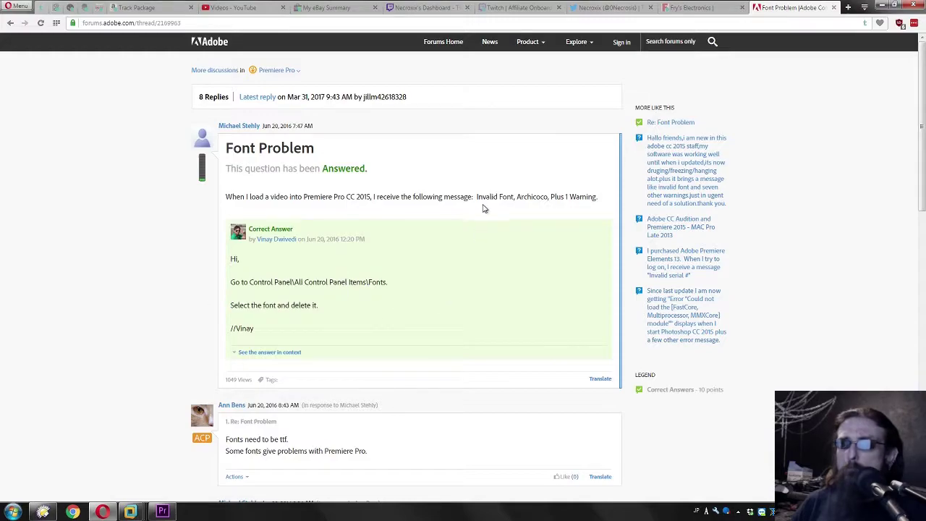
Step: Read the replies about uninstalling Archicoco and the correct answer, then return to the results
scroll(404, 264, "down", 3)
left_click_drag(223, 245, 396, 261)
left_click(419, 270)
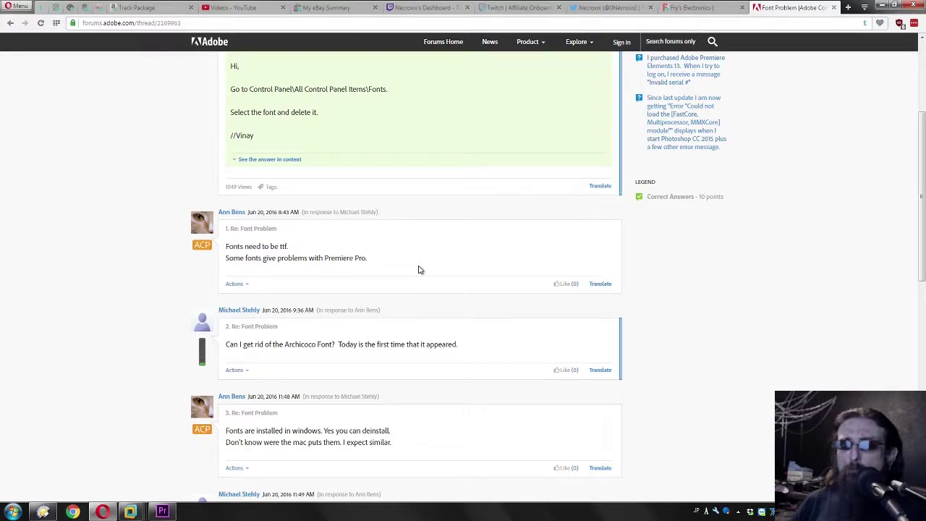
scroll(427, 268, "down", 2)
left_click_drag(224, 199, 457, 211)
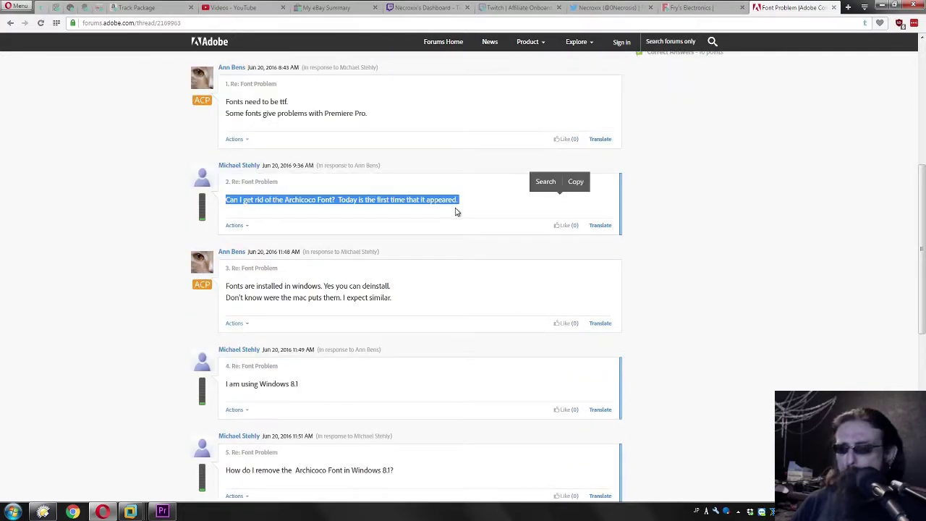
left_click_drag(407, 304, 409, 269)
left_click(450, 330)
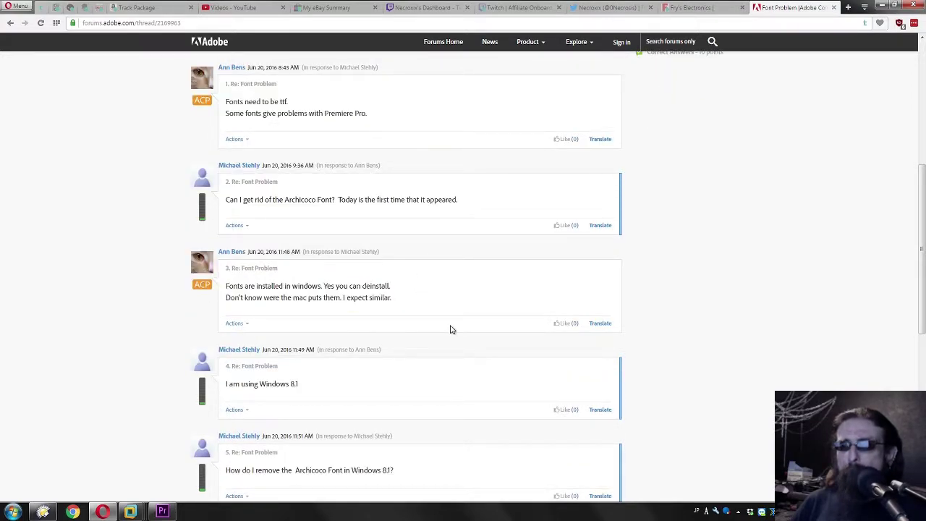
scroll(450, 329, "down", 2)
left_click_drag(437, 335, 440, 190)
scroll(439, 308, "down", 3)
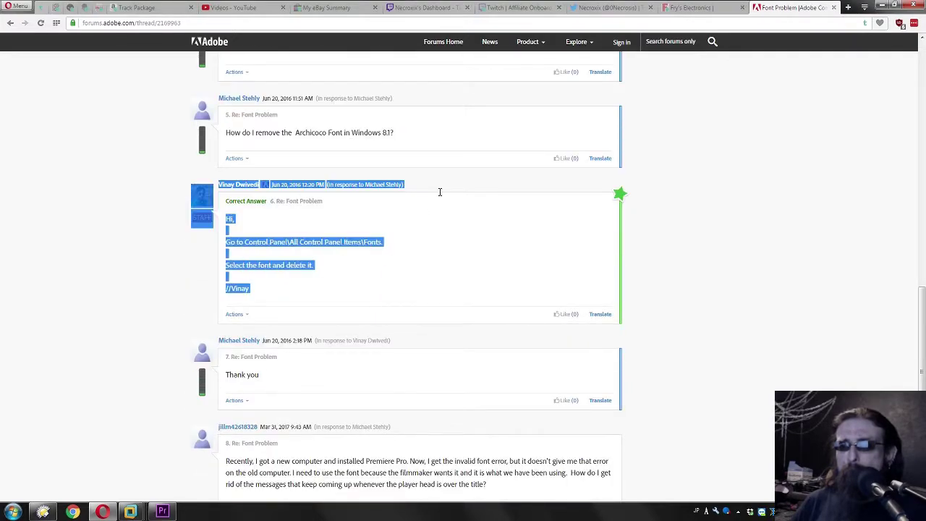
left_click(433, 317)
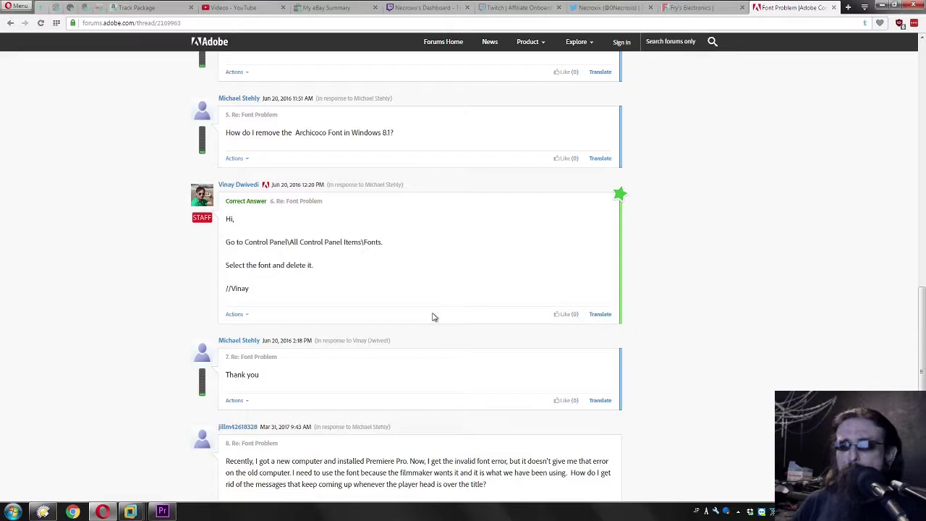
scroll(266, 284, "down", 2)
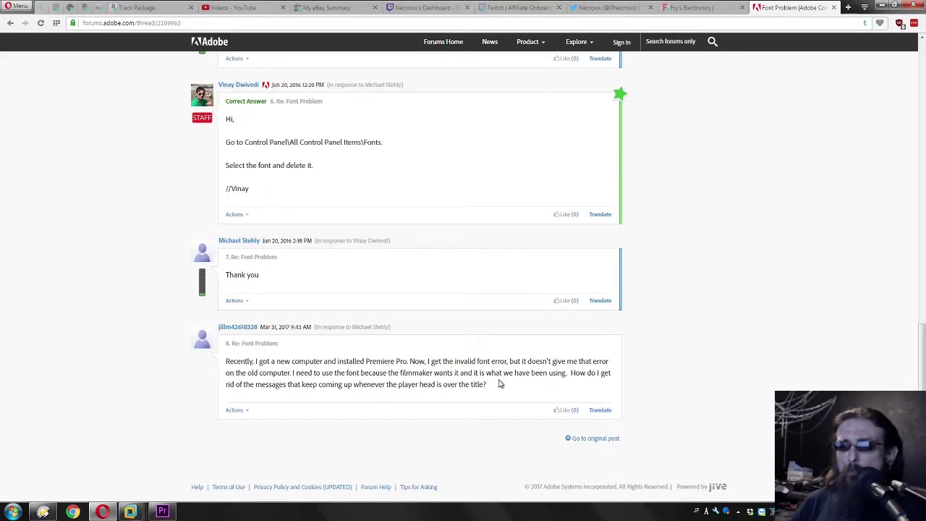
key("alt+Left")
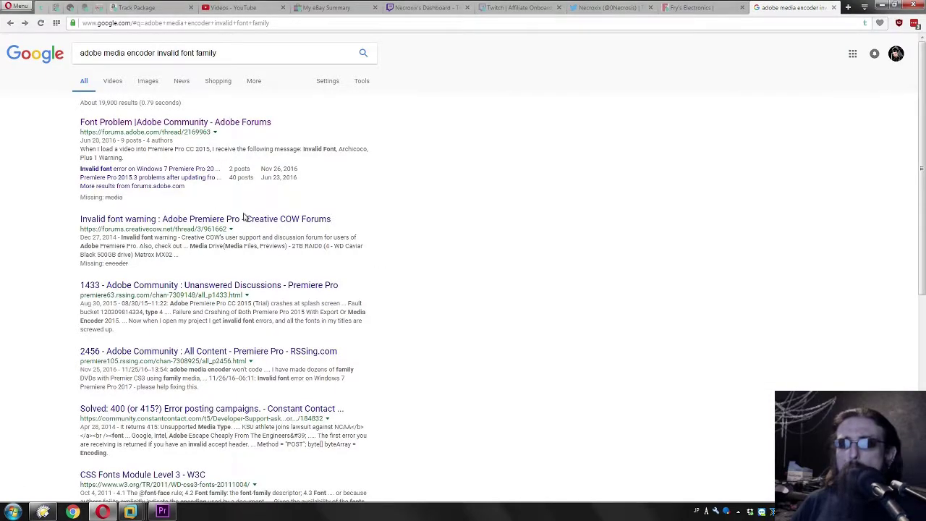
Step: Open the Creative COW 'Invalid font warning' thread past the sponsored message and read the replies
left_click(286, 223)
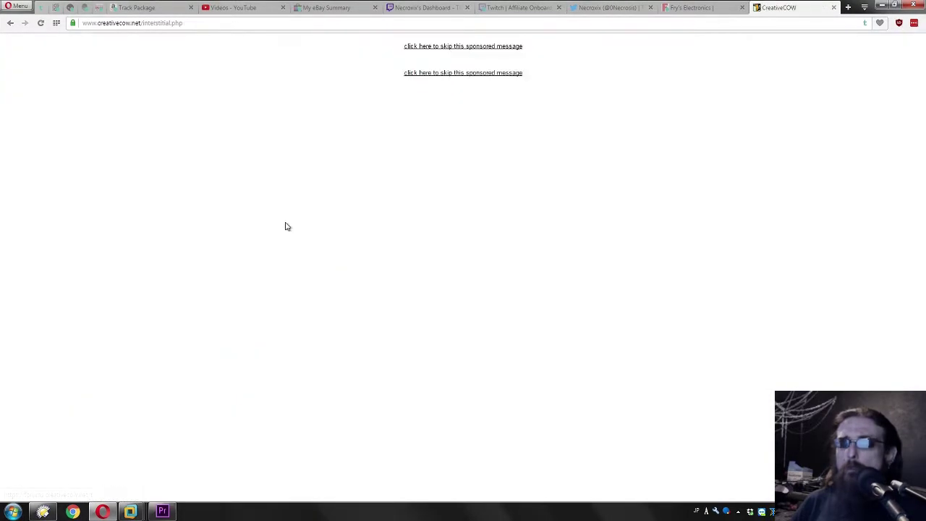
left_click(455, 74)
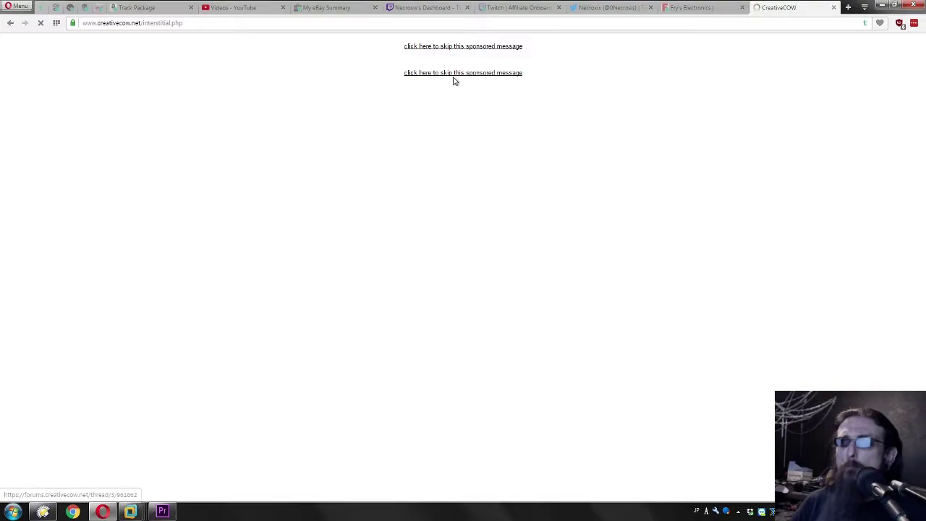
scroll(398, 165, "down", 3)
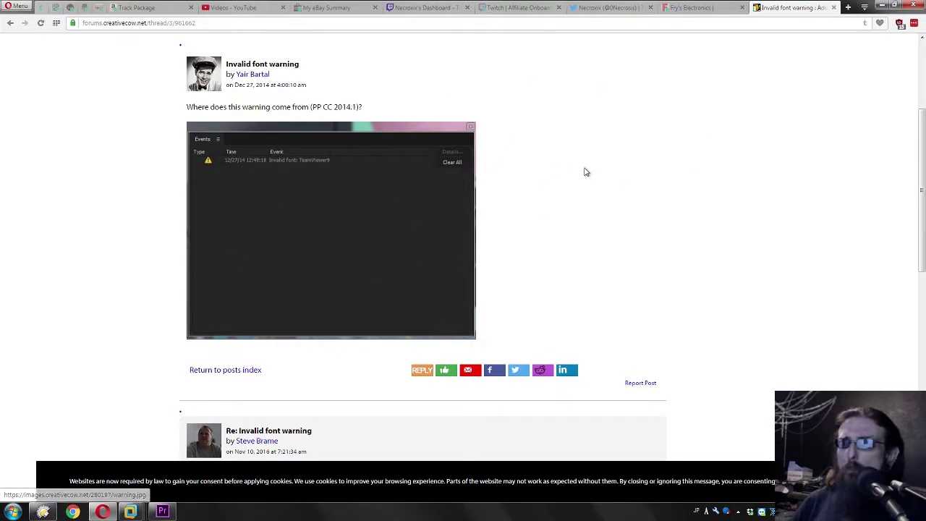
scroll(648, 181, "down", 5)
scroll(655, 190, "up", 5)
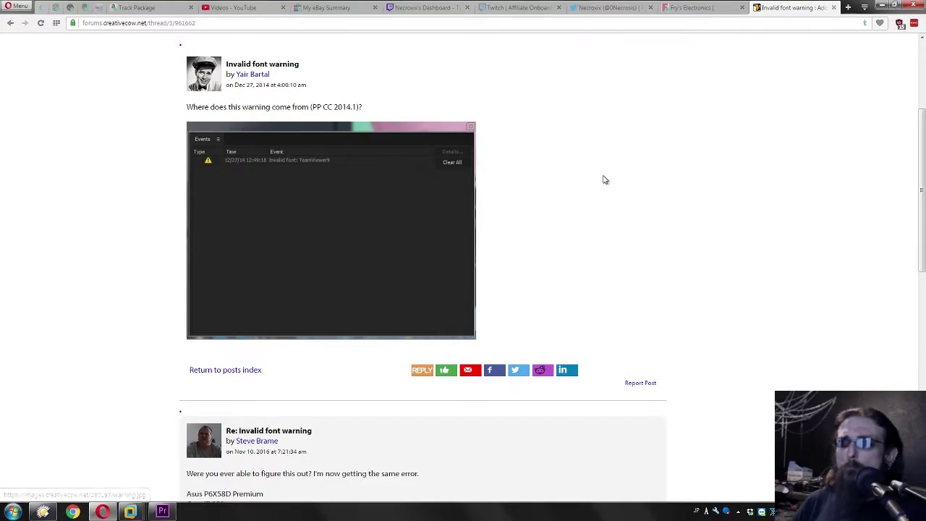
scroll(544, 170, "down", 2)
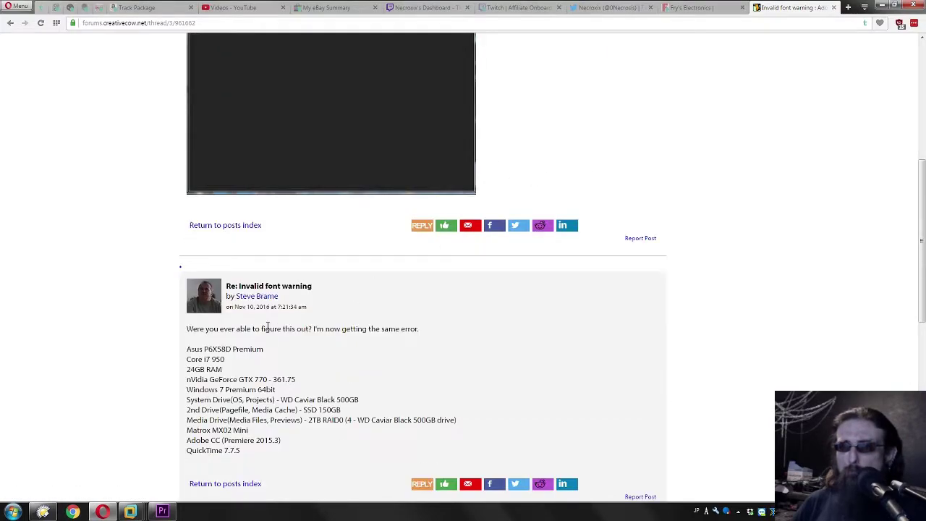
scroll(502, 304, "down", 5)
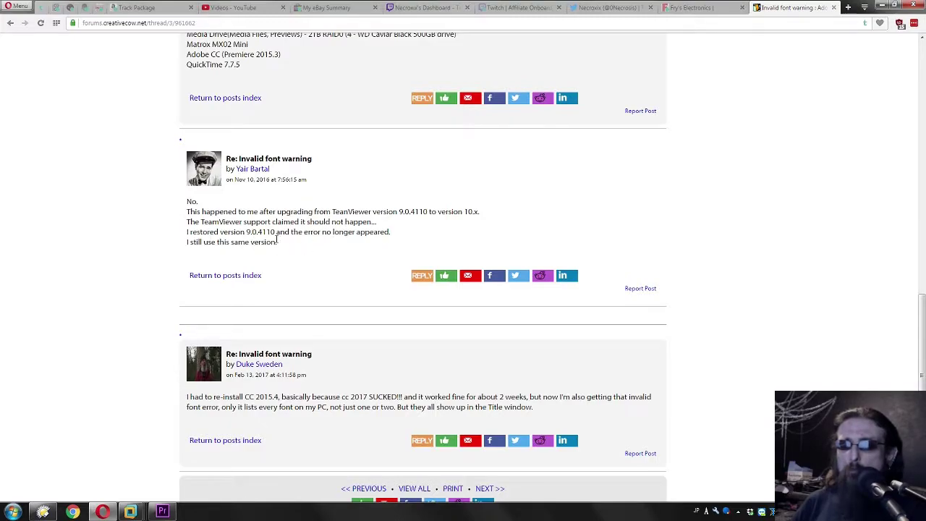
triple_click(315, 247)
scroll(311, 232, "down", 2)
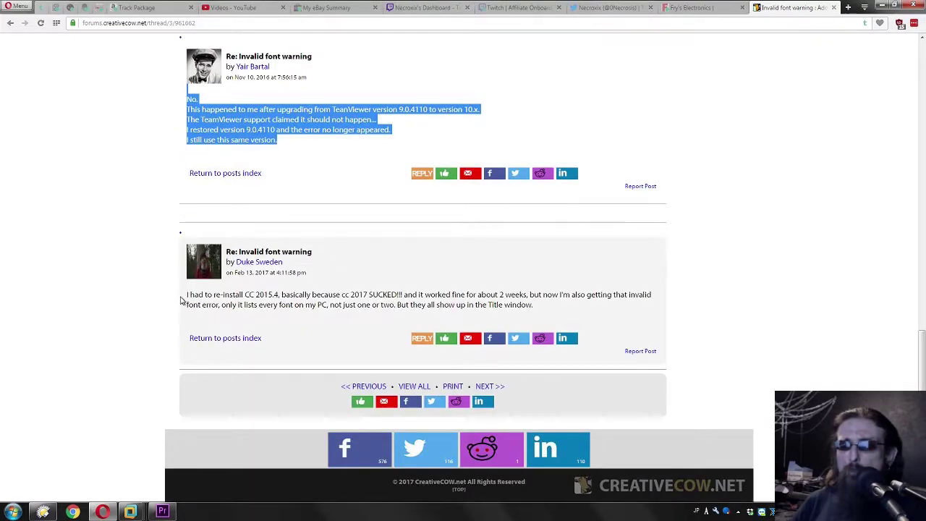
Step: Read the last reply mentioning CC 2017, then switch back to the server's encoding log
left_click_drag(183, 301, 597, 312)
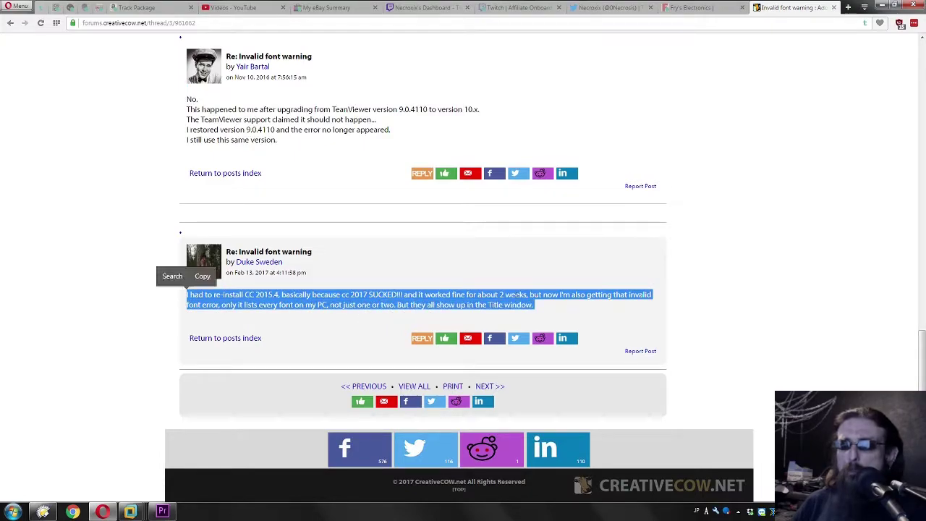
left_click(350, 300)
double_click(360, 297)
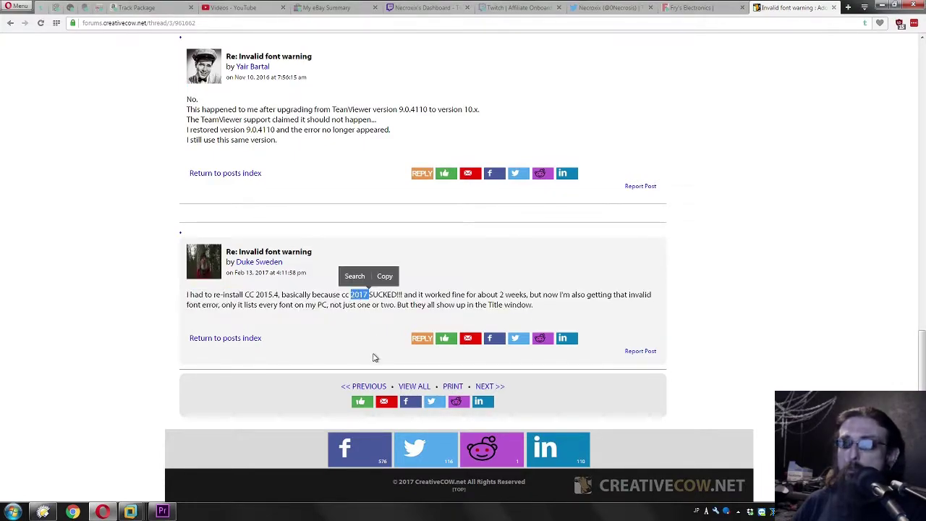
left_click(482, 305)
left_click_drag(550, 312, 548, 258)
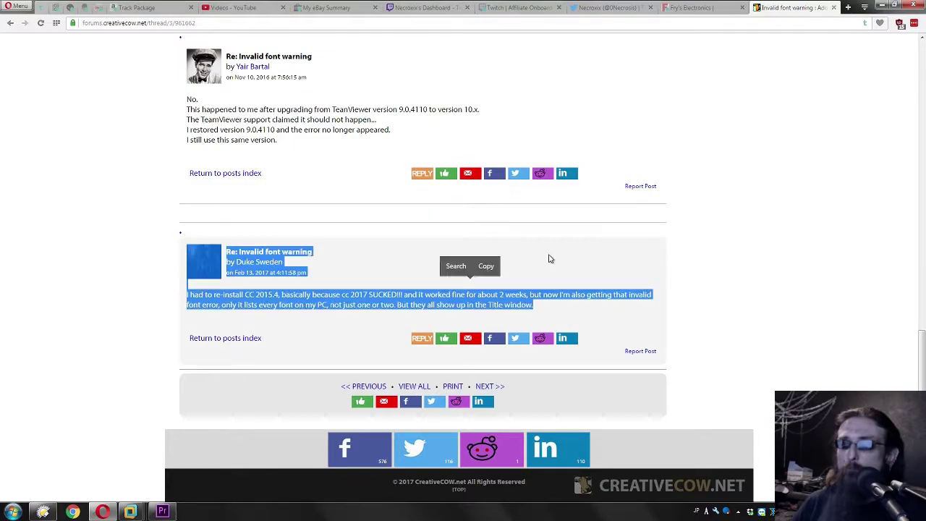
left_click(550, 312)
left_click_drag(550, 312, 545, 247)
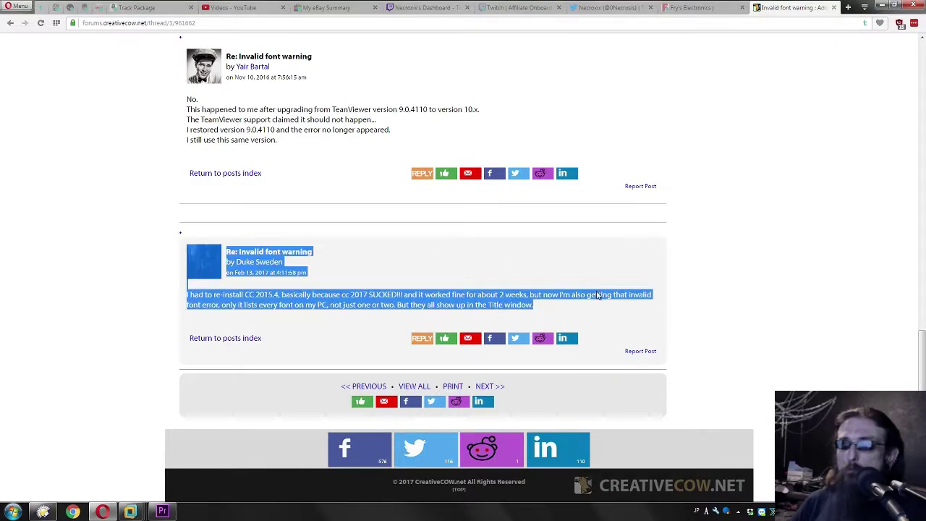
left_click(597, 297)
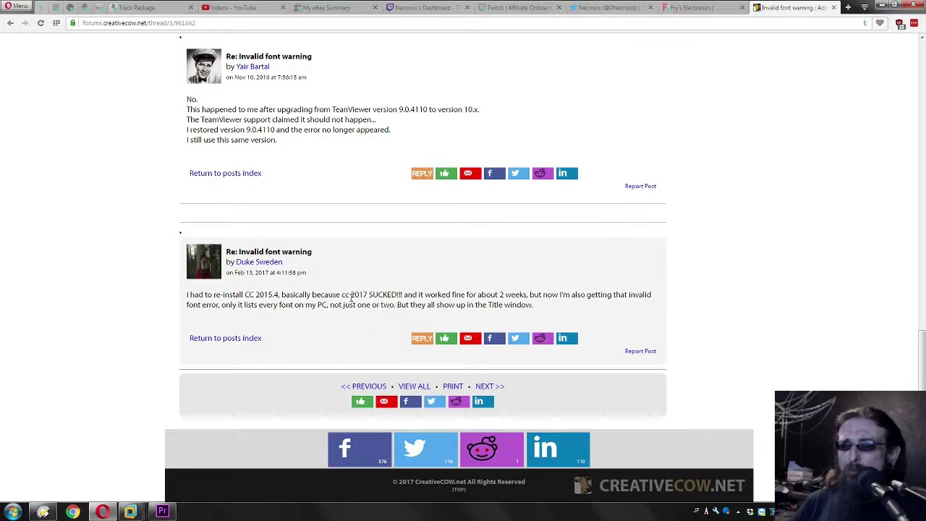
left_click_drag(353, 296, 331, 297)
left_click(379, 294)
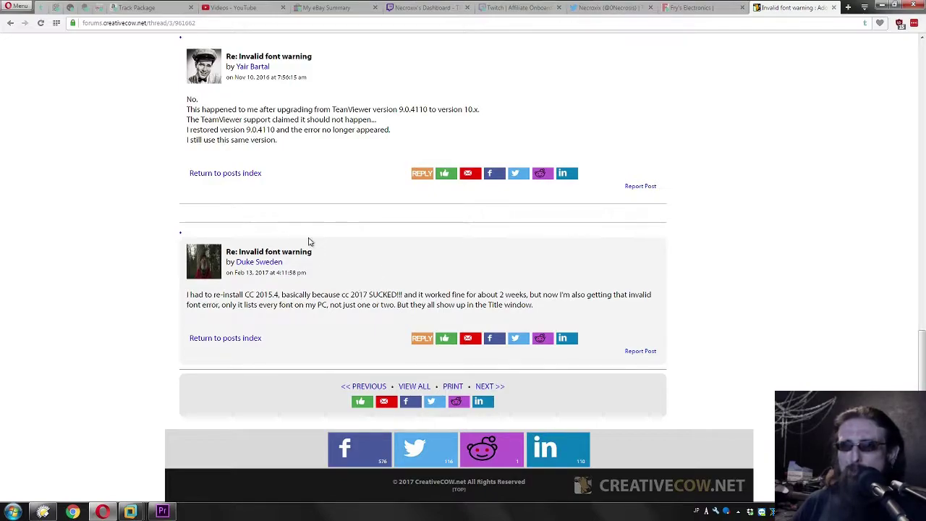
key("alt+Tab")
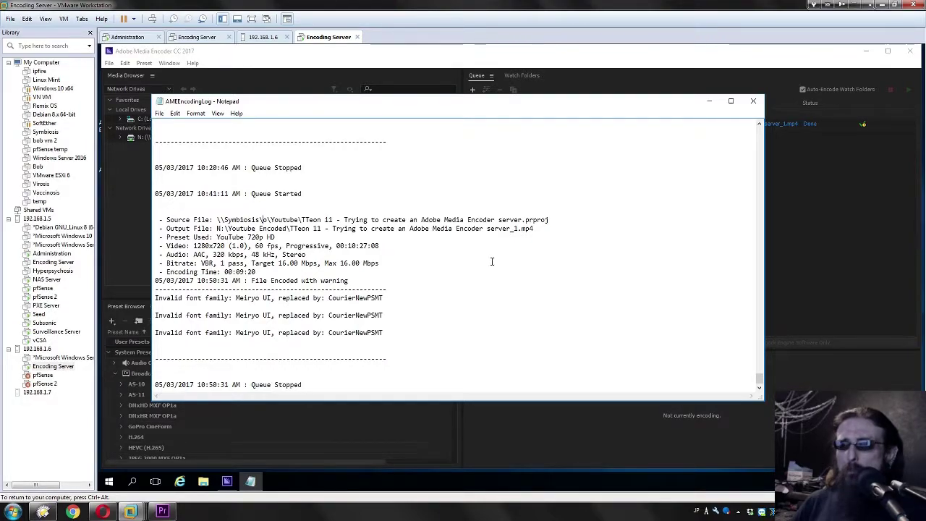
Step: Open the finished job's output folder from the Media Encoder queue, then close it
left_click(733, 141)
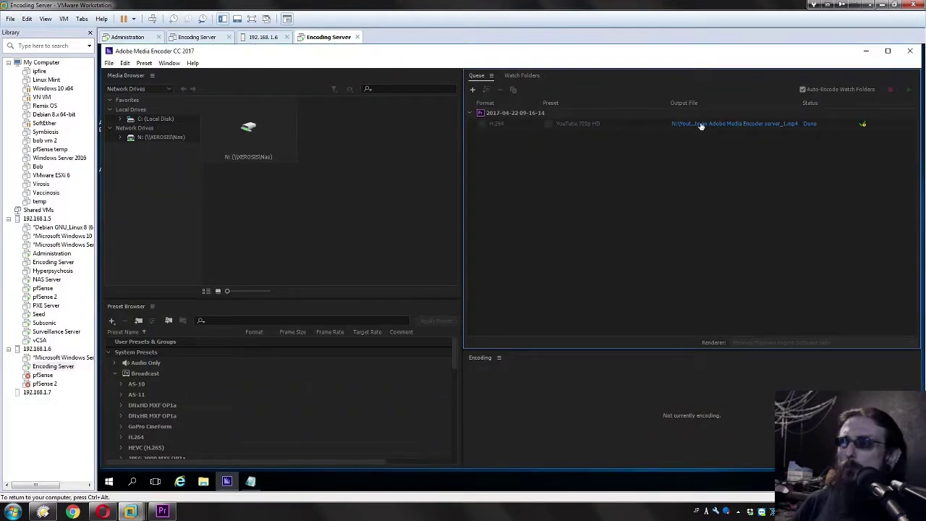
left_click(578, 124)
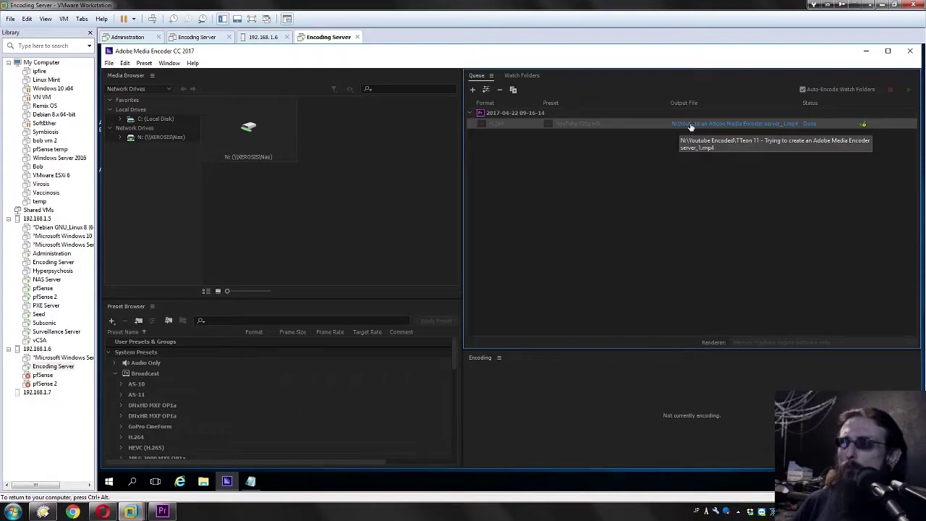
left_click(691, 125)
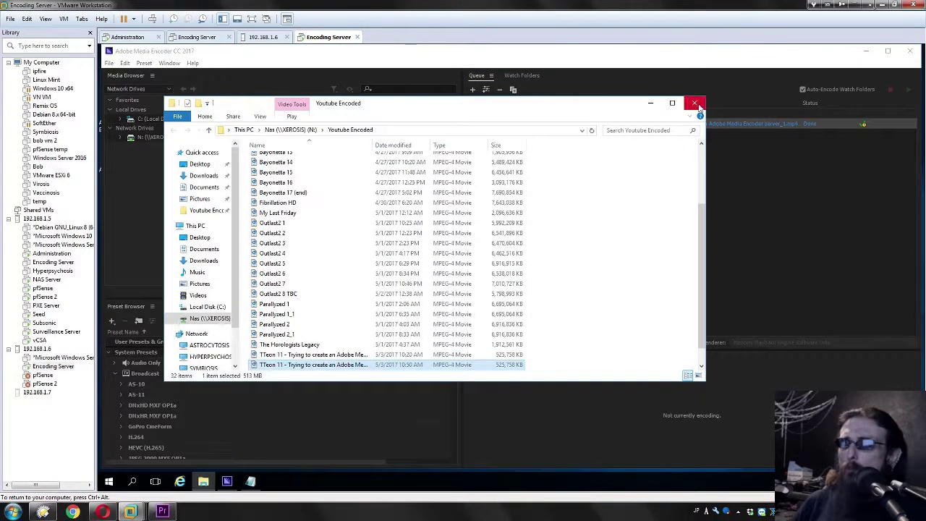
left_click(696, 104)
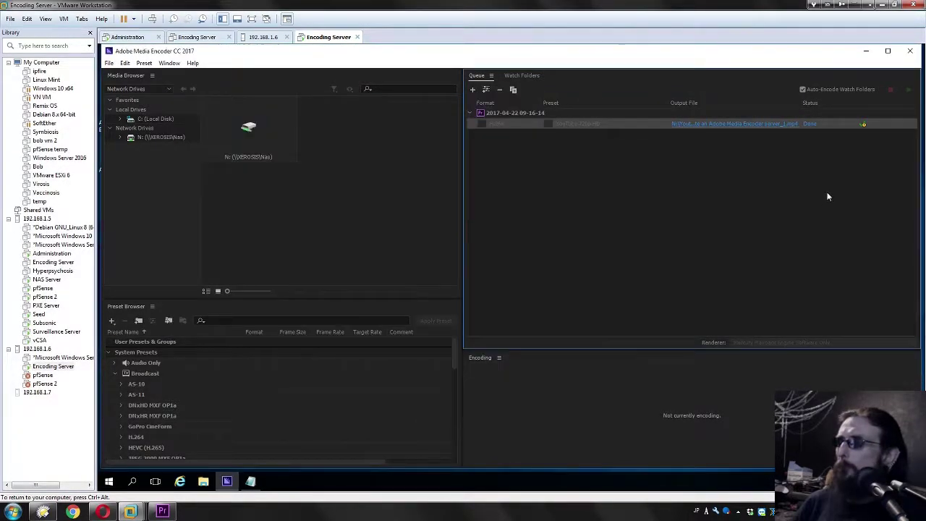
Step: Reset the job to Ready, check its H.264 YouTube 720p HD export settings, and minimize Media Encoder
right_click(643, 124)
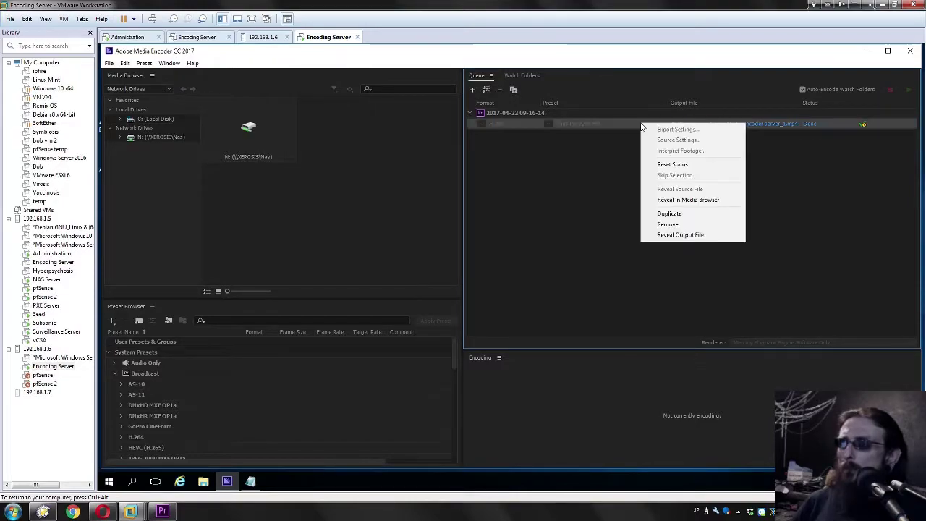
left_click(679, 166)
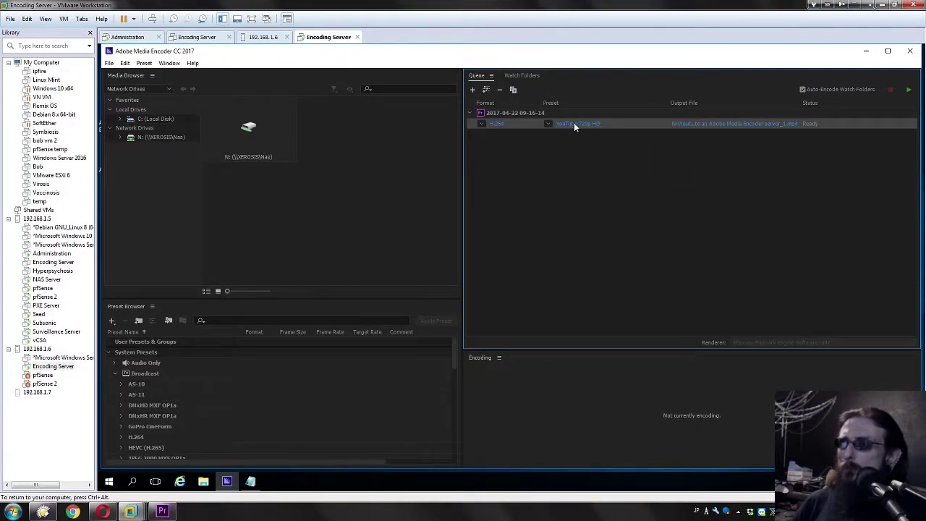
left_click(575, 125)
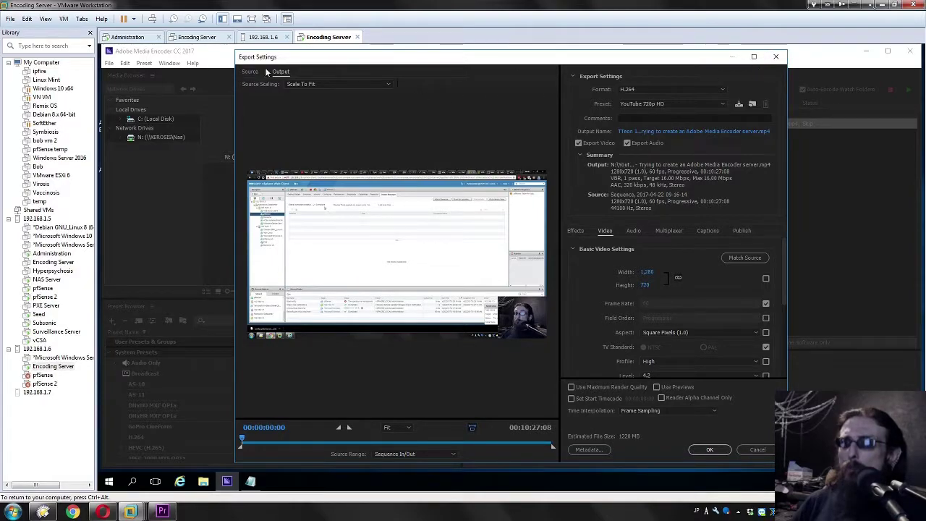
left_click(775, 56)
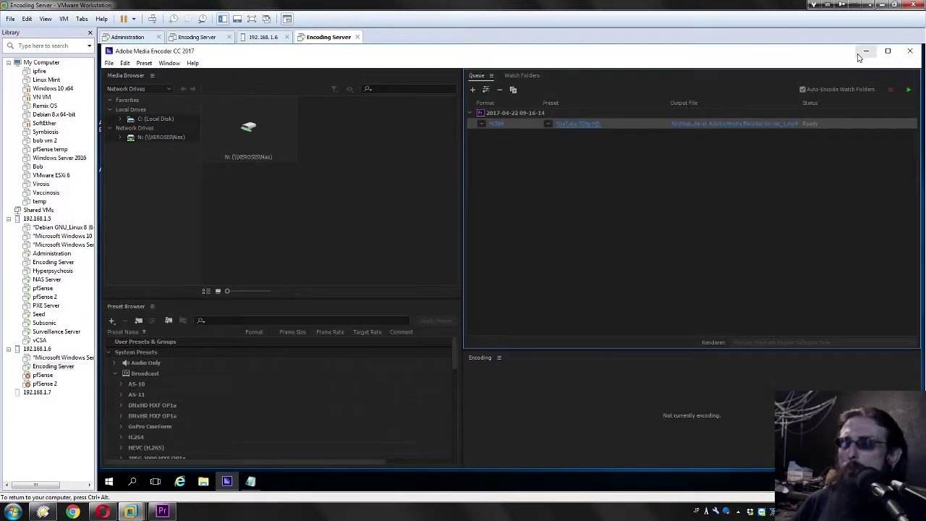
left_click(868, 54)
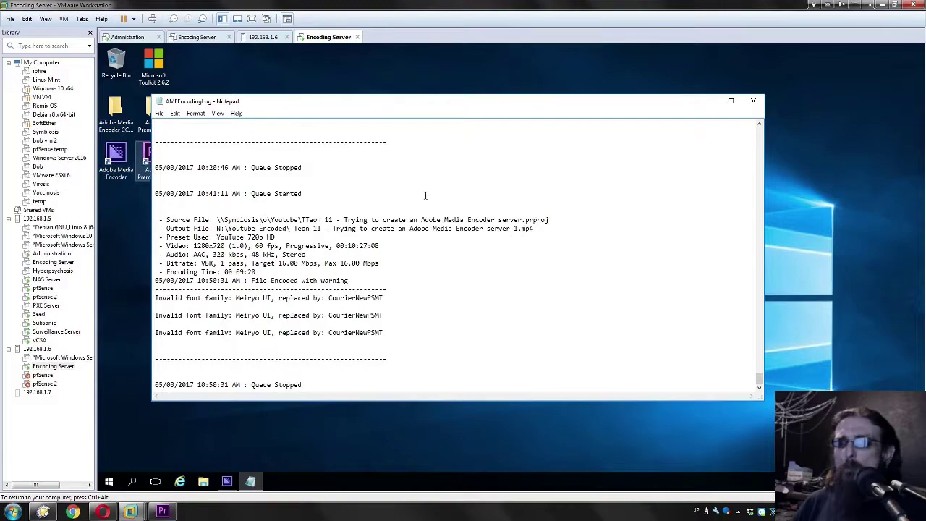
Step: Launch Premiere Pro from its desktop shortcut while the Notepad encoding log stays open
left_click(144, 161)
double_click(144, 160)
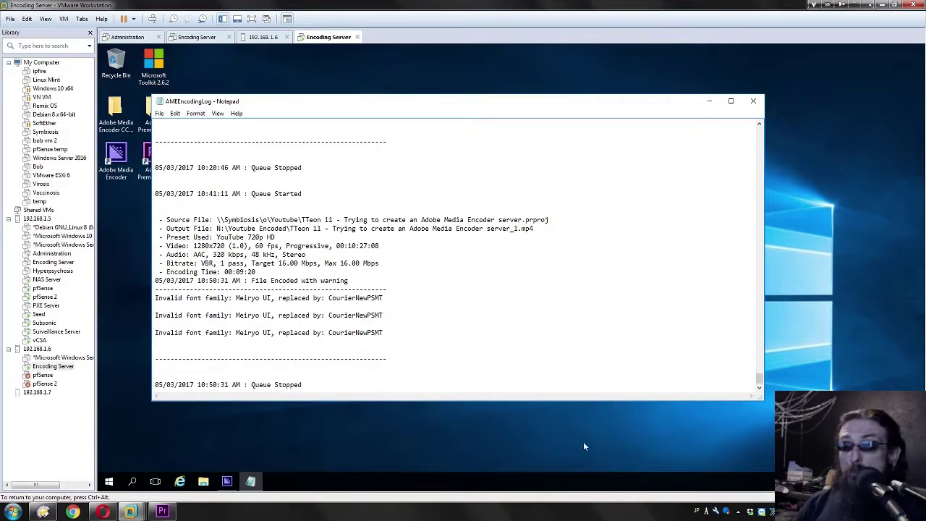
left_click(514, 453)
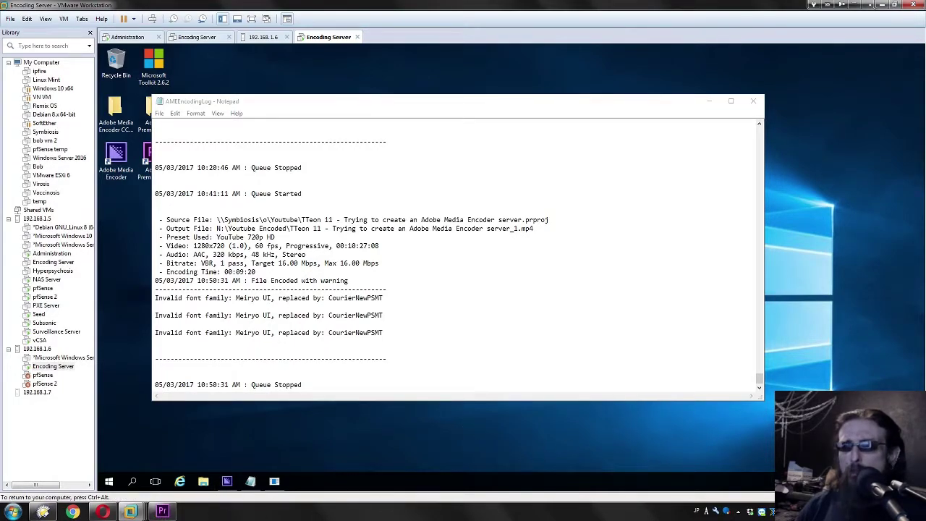
left_click_drag(789, 421, 144, 87)
Step: Launch Premiere Pro CC 2017 and wait for the Start screen listing recent projects
left_click(382, 71)
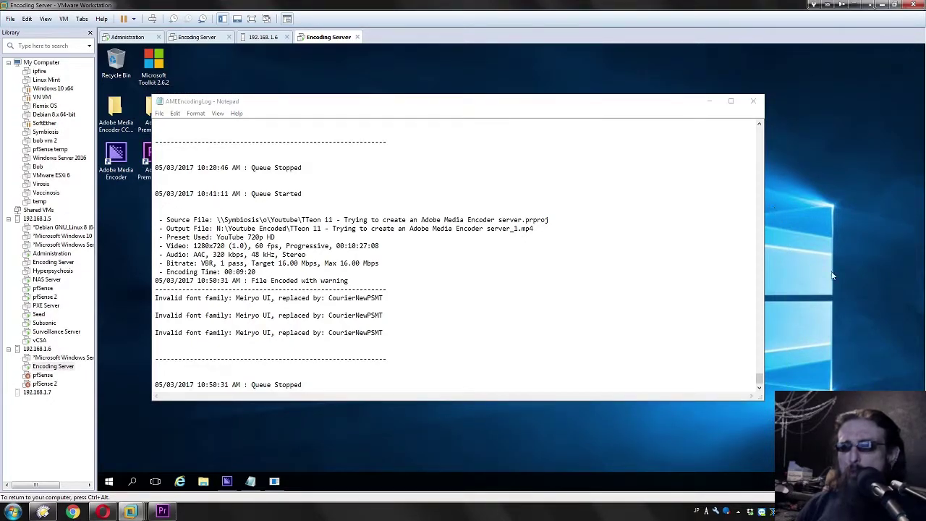
mouse_move(782, 85)
left_mouse_down()
mouse_move(234, 415)
mouse_move(136, 409)
mouse_move(841, 73)
mouse_move(765, 87)
mouse_move(783, 88)
left_mouse_up()
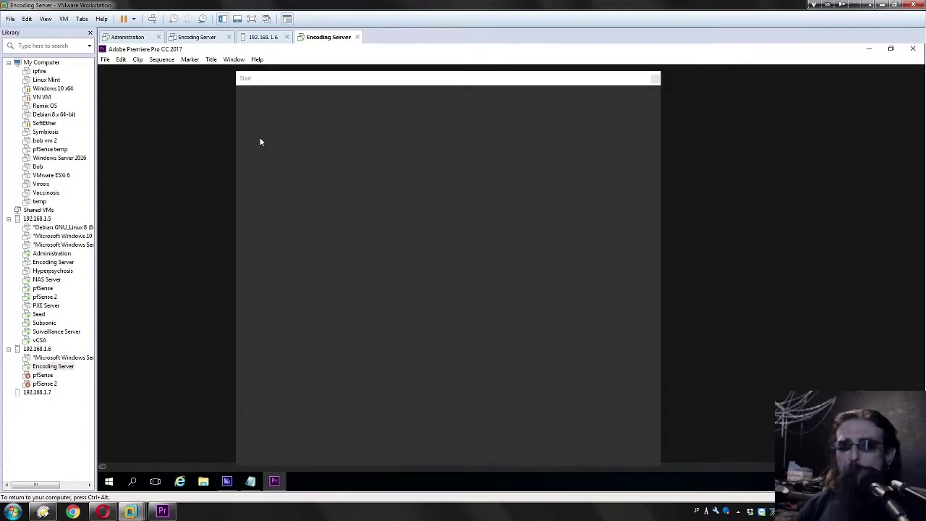
Step: Open the TTeon 11 project from Network > SYMBIOSIS > 0 > Youtube
left_click(302, 215)
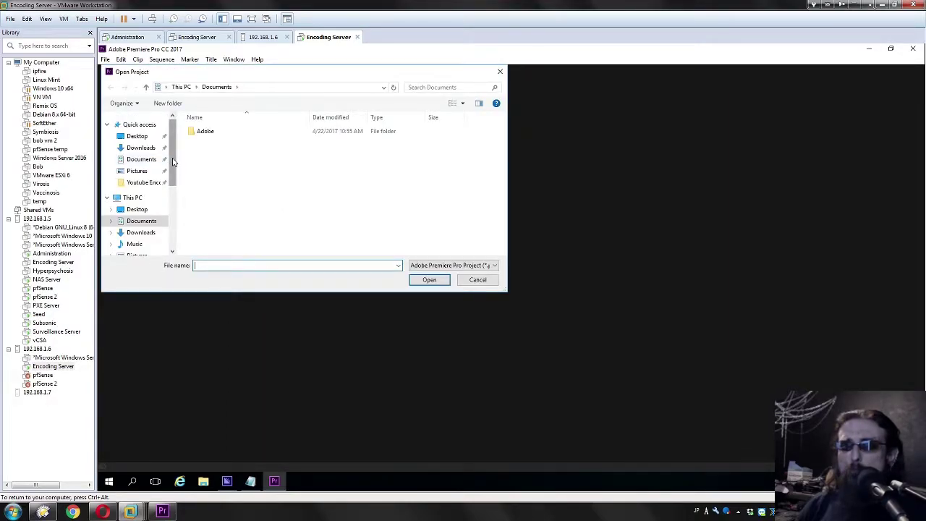
scroll(176, 206, "down", 5)
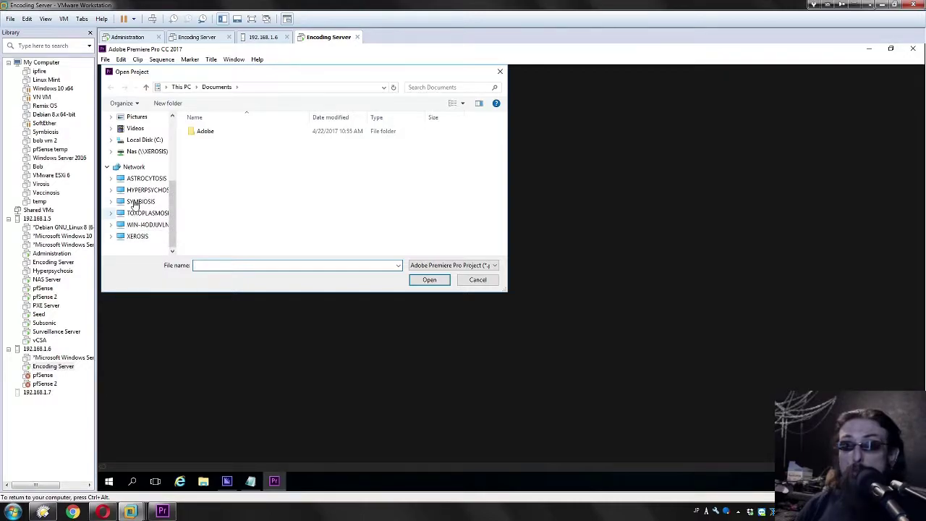
left_click(136, 203)
double_click(204, 127)
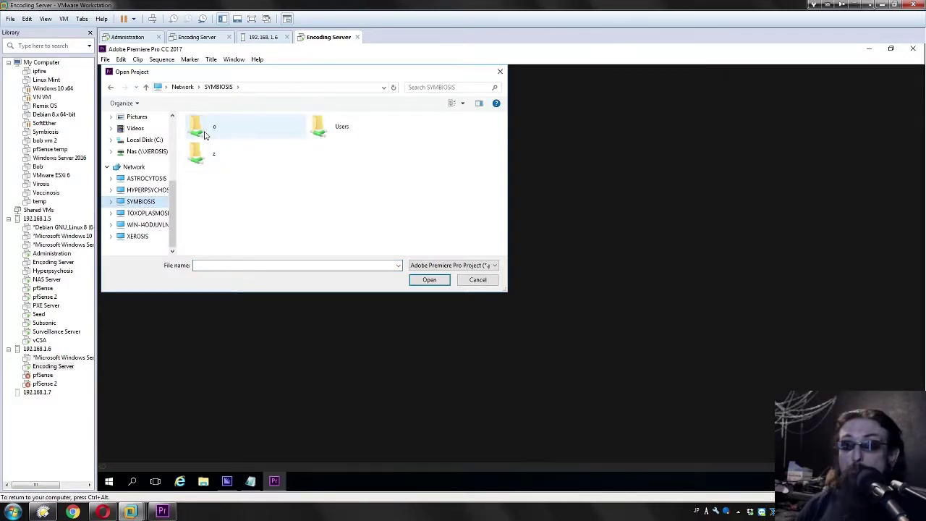
key("y")
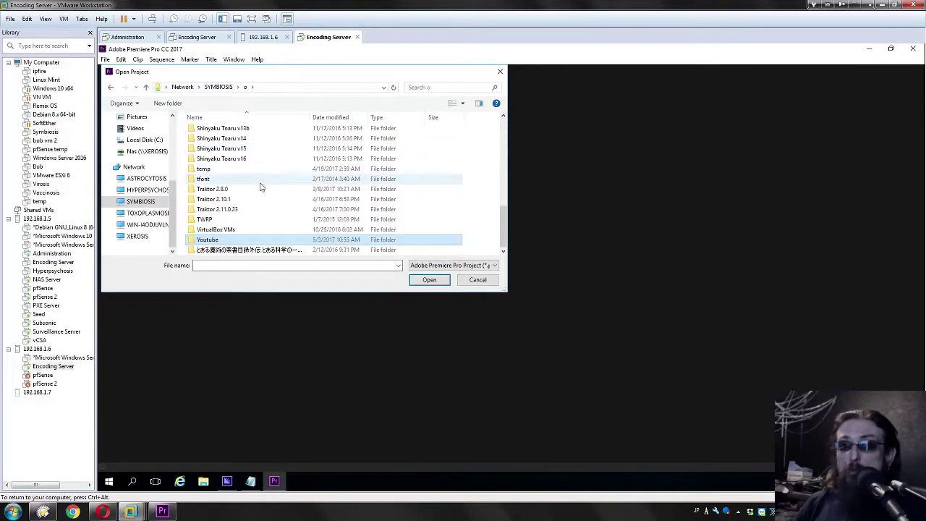
key("Return")
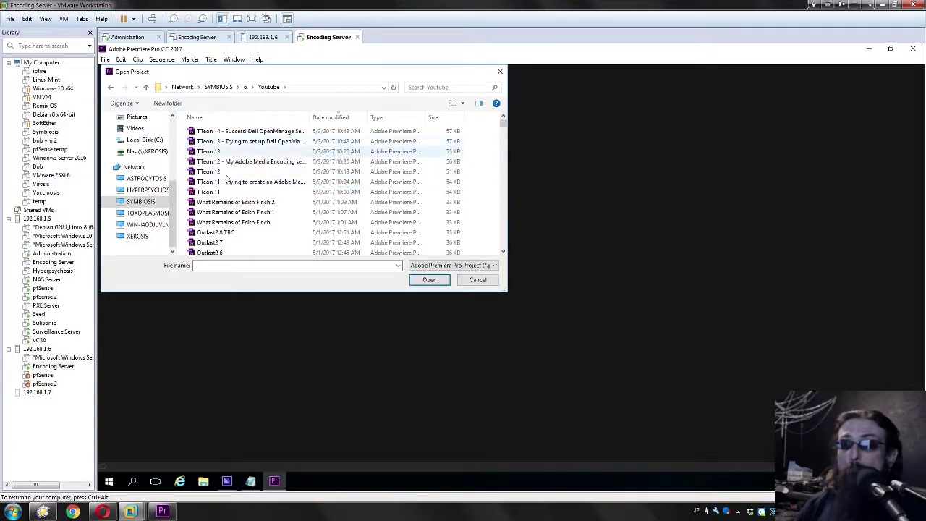
left_click(234, 182)
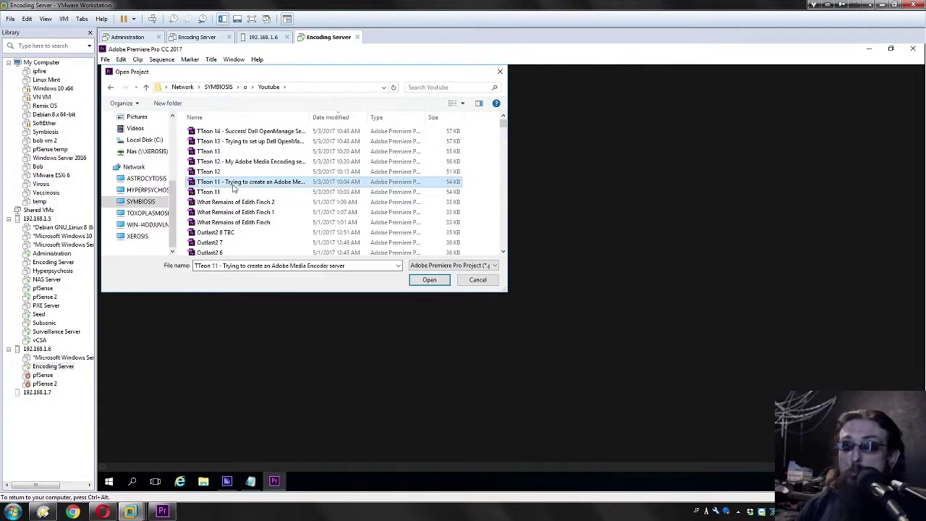
left_click(415, 282)
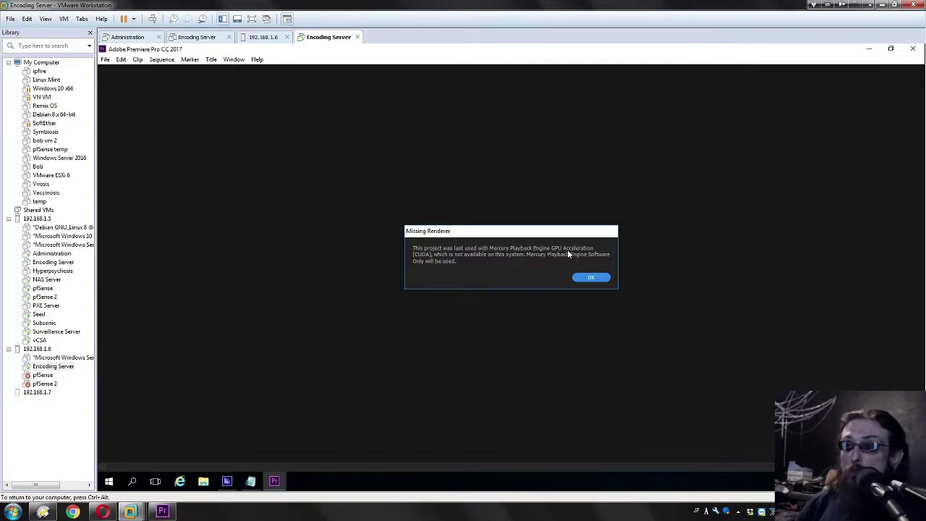
Step: Dismiss the Missing Renderer notice and confirm the Title 02 caption's font family is Meiryo UI
left_click(591, 277)
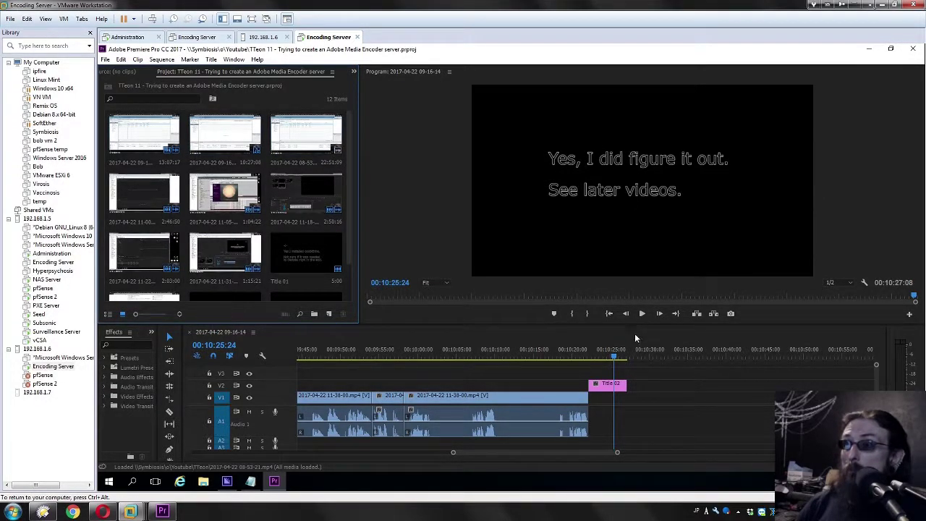
double_click(606, 389)
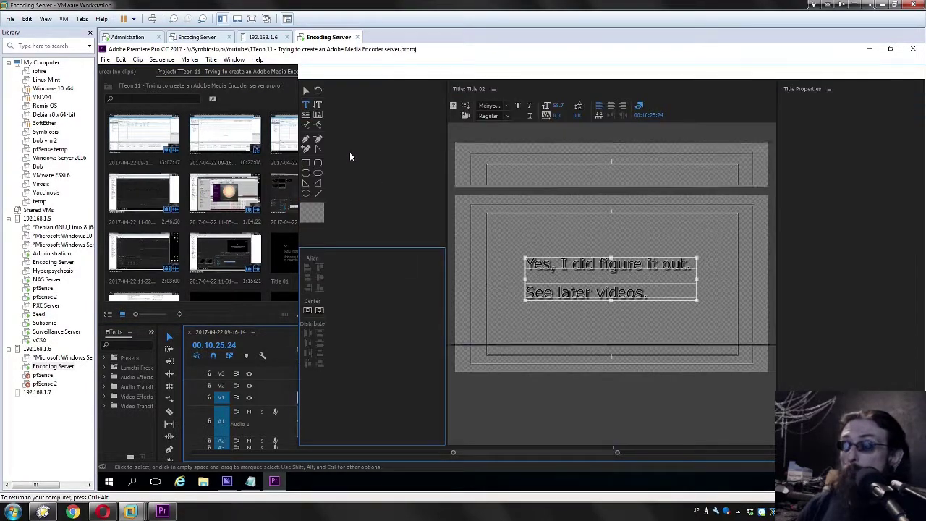
left_click(494, 105)
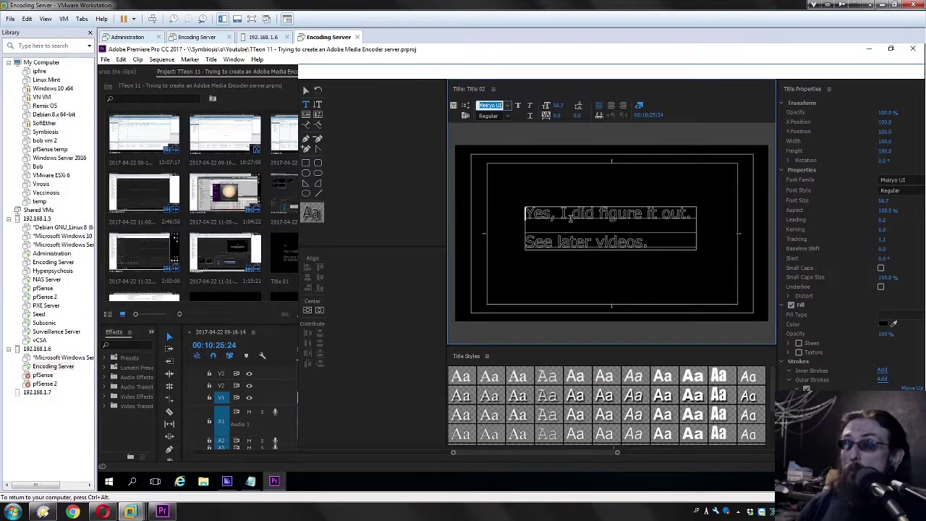
left_click(913, 48)
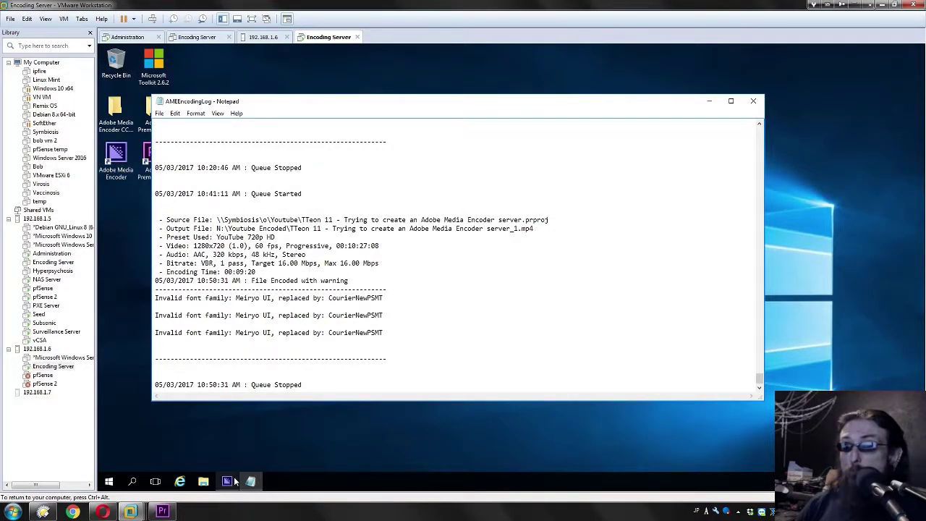
Step: Highlight the three Meiryo UI 'Invalid font family' warnings in the encoding log
mouse_move(234, 476)
left_click(577, 235)
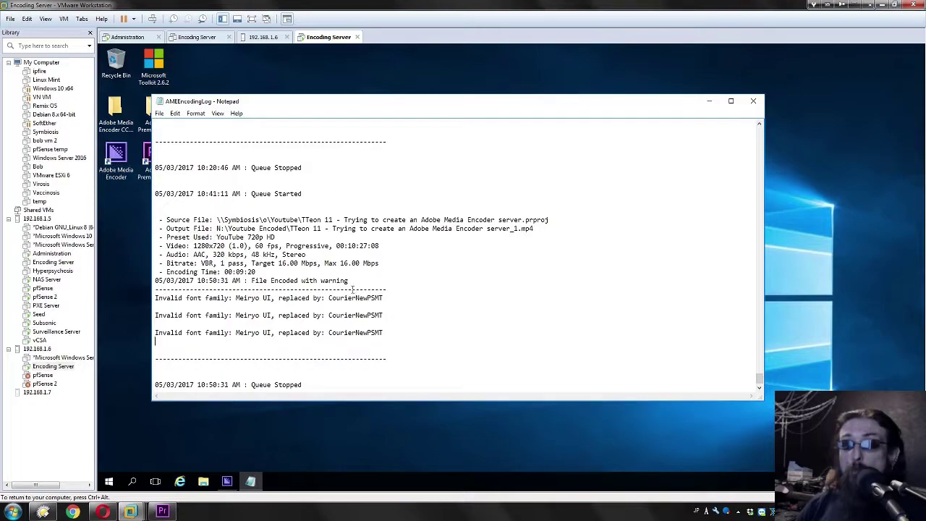
left_click_drag(389, 337, 408, 281)
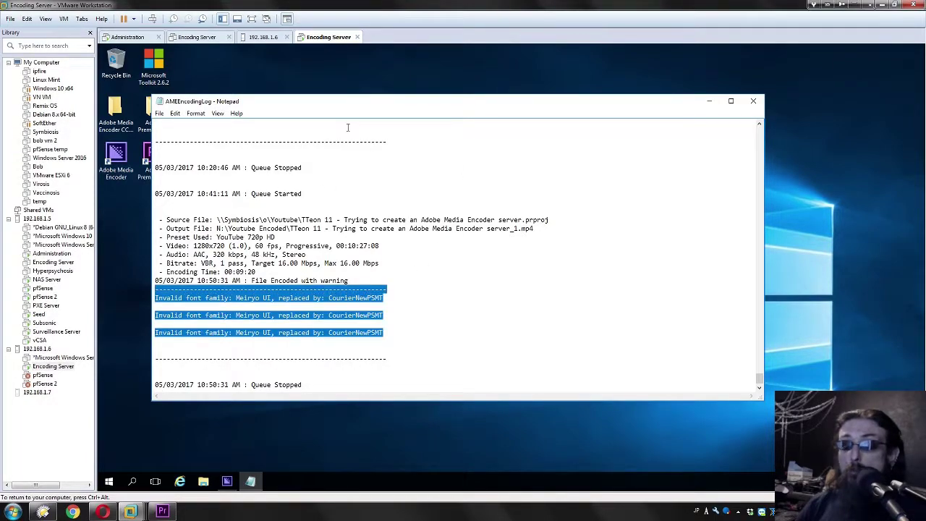
left_click(493, 356)
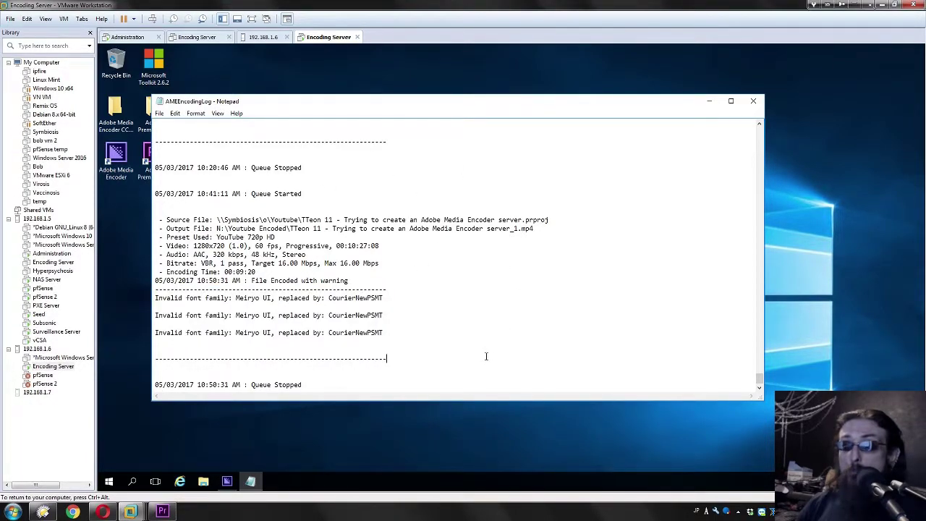
left_click_drag(487, 356, 481, 269)
left_click(502, 324)
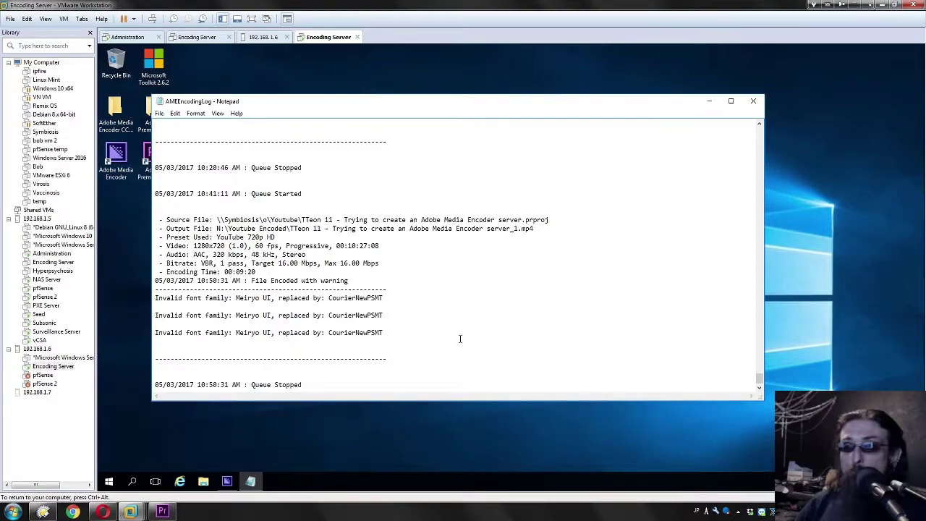
Step: Close the Notepad encoding log and select the Media Encoder desktop shortcut
left_click(444, 351)
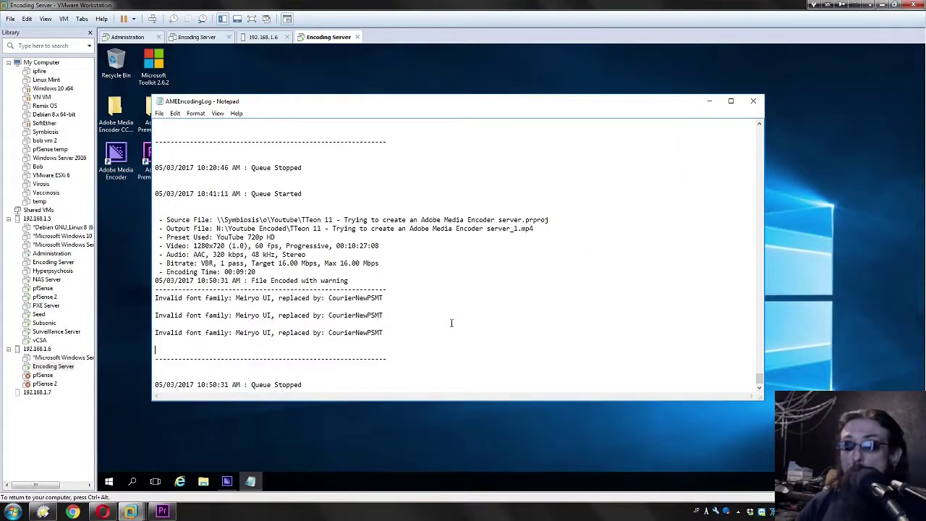
left_click(753, 100)
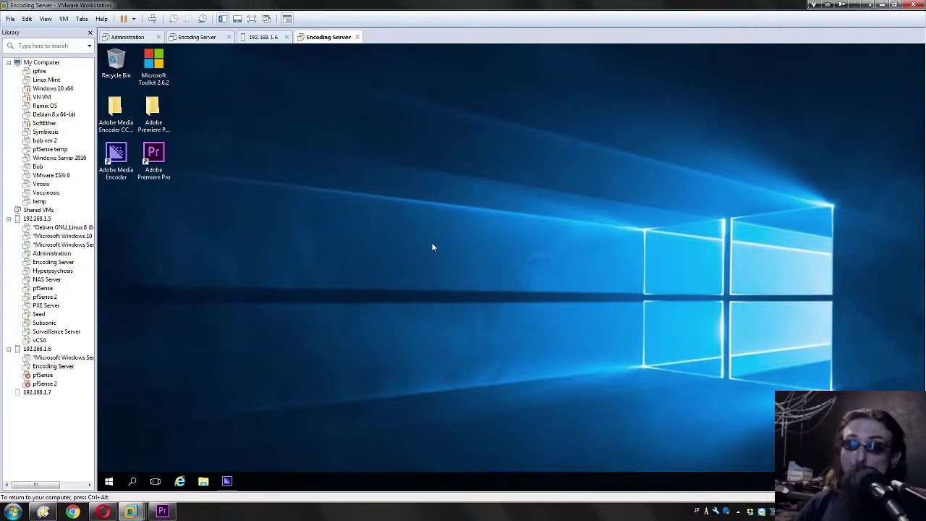
left_click(116, 157)
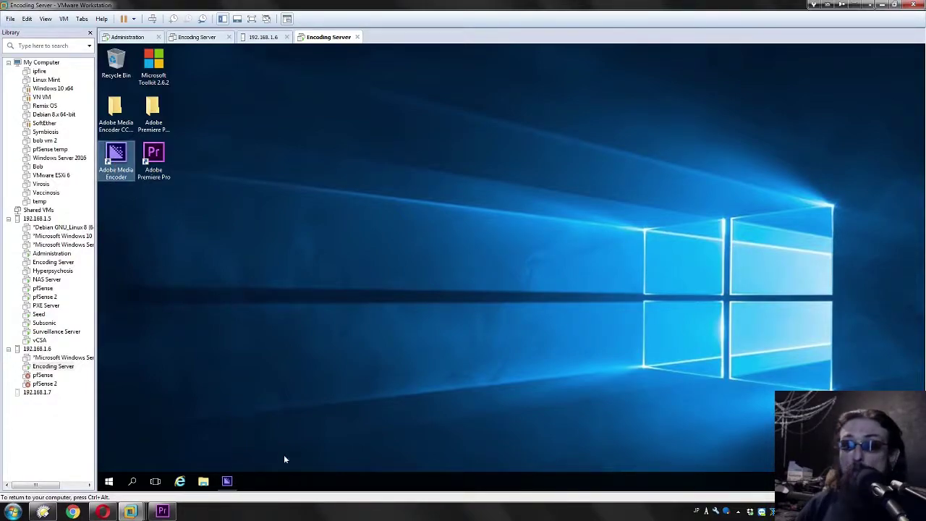